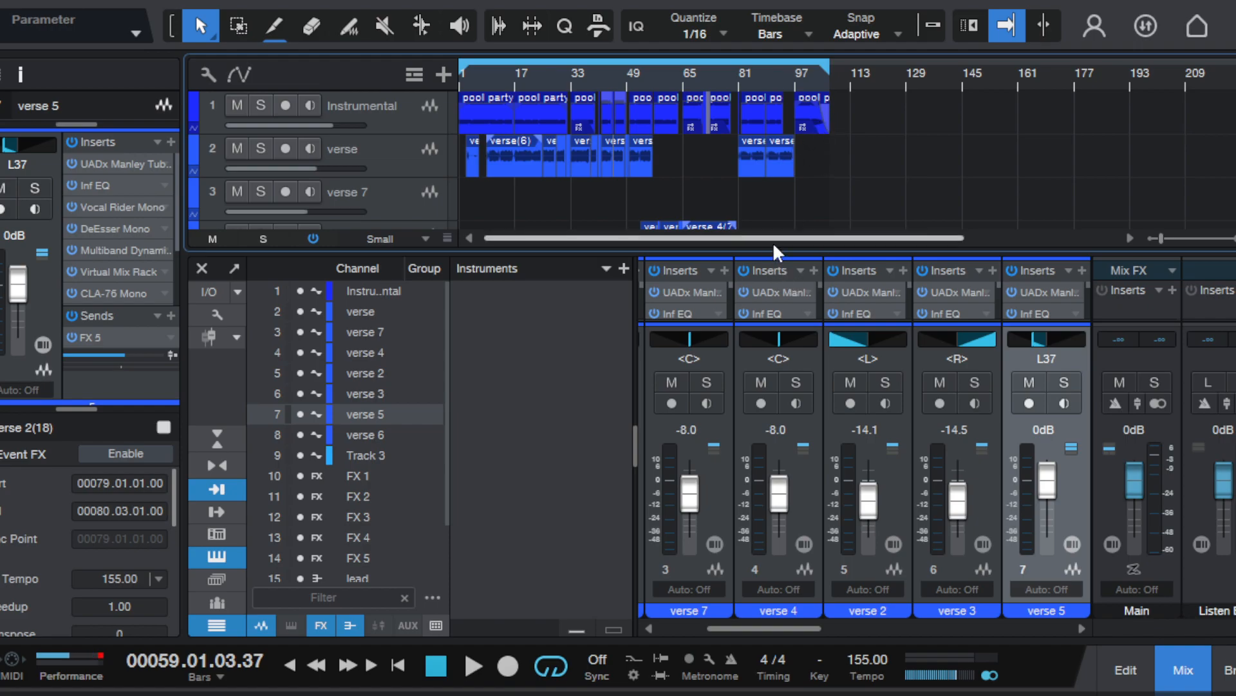
- Select the verse 7 track and bypass the insert effects across all tracks
scroll(569, 130, down, 7)
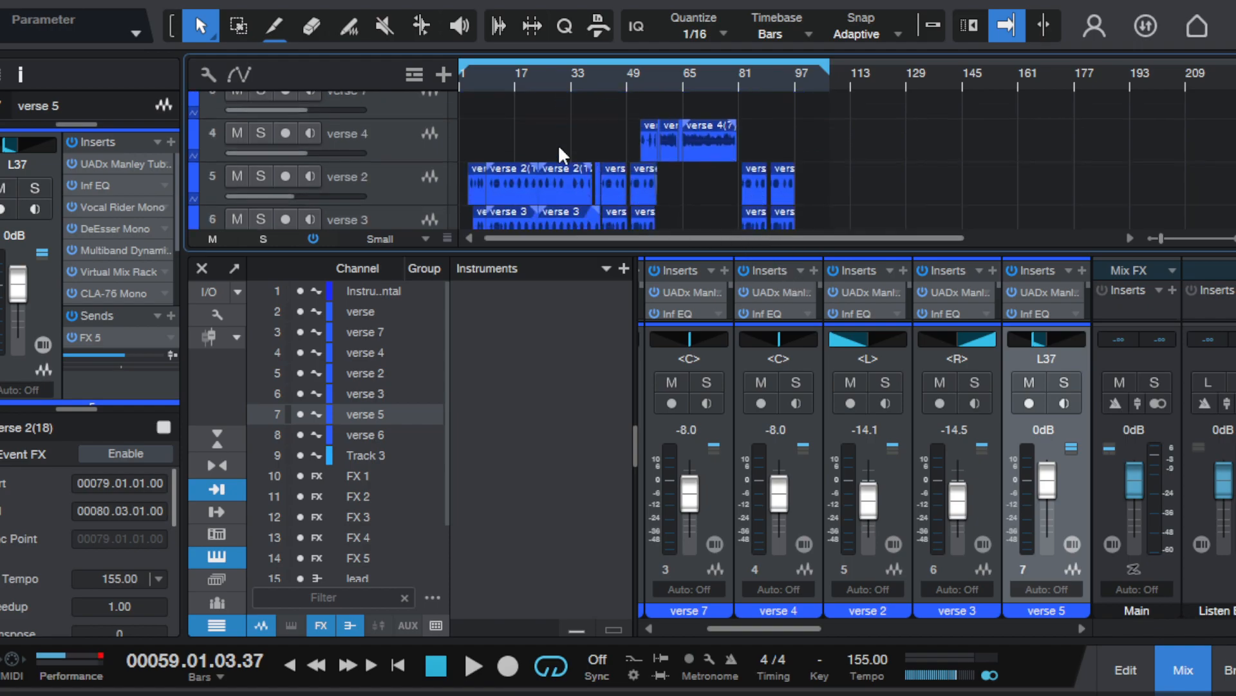
scroll(558, 129, up, 7)
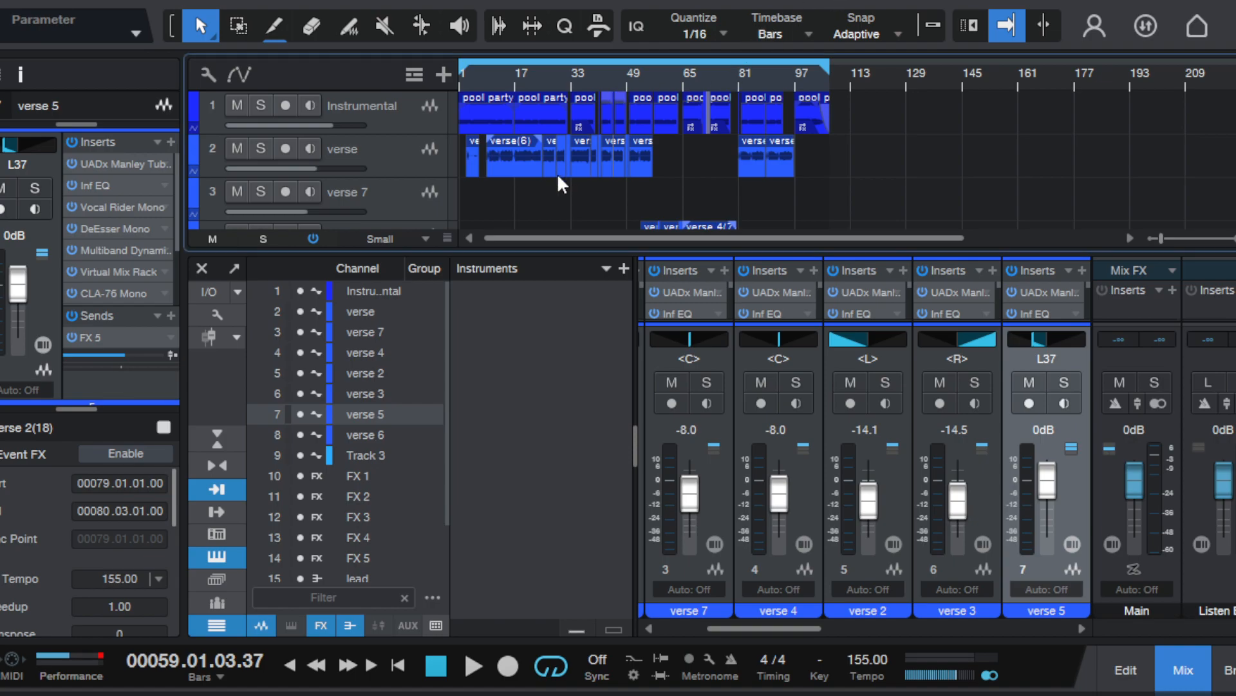
click(389, 203)
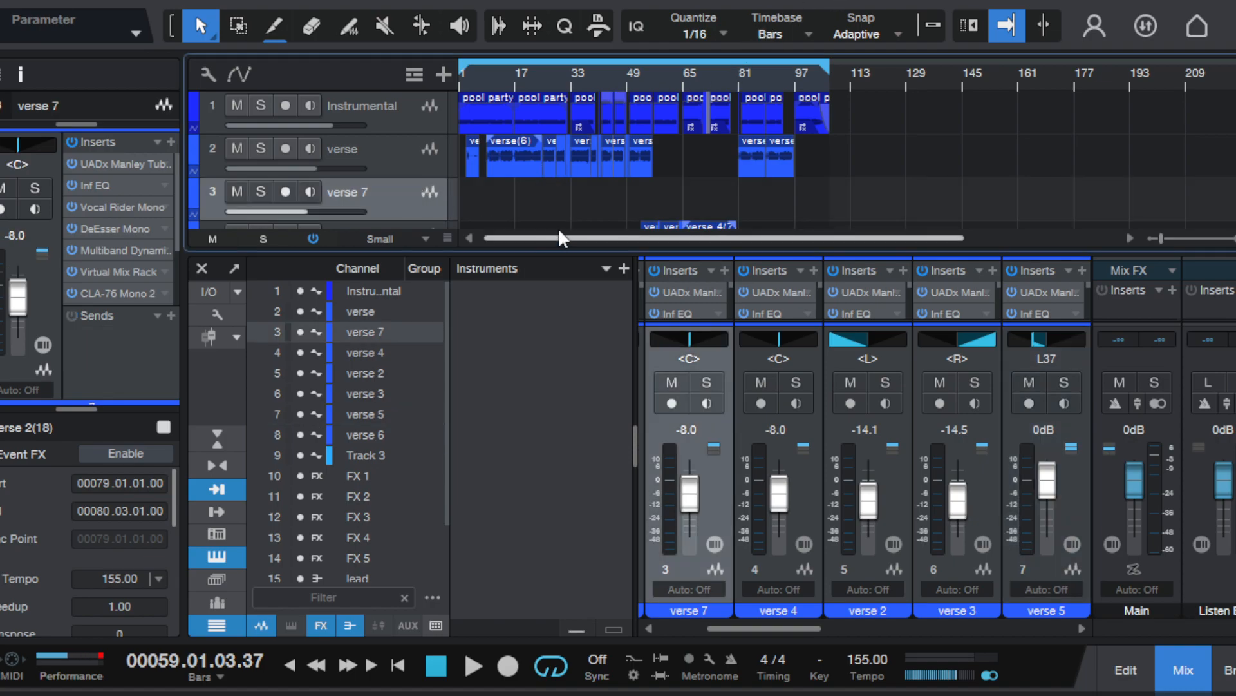
scroll(529, 179, down, 2)
scroll(529, 179, up, 2)
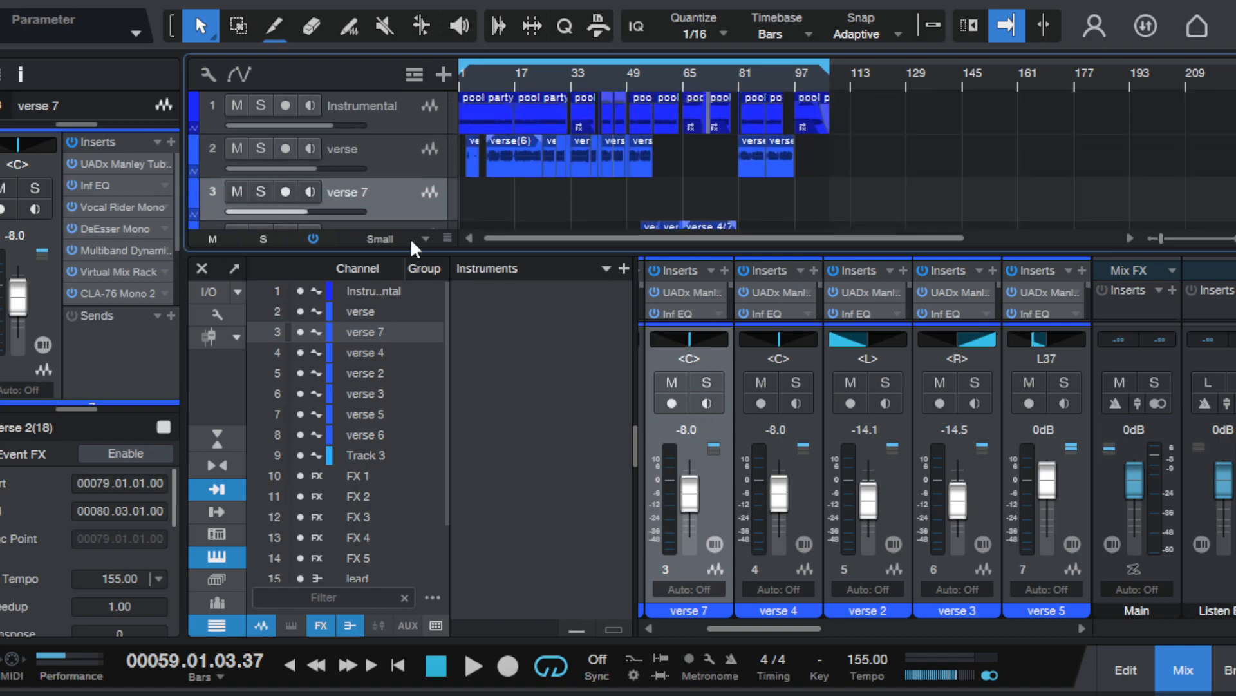
click(315, 240)
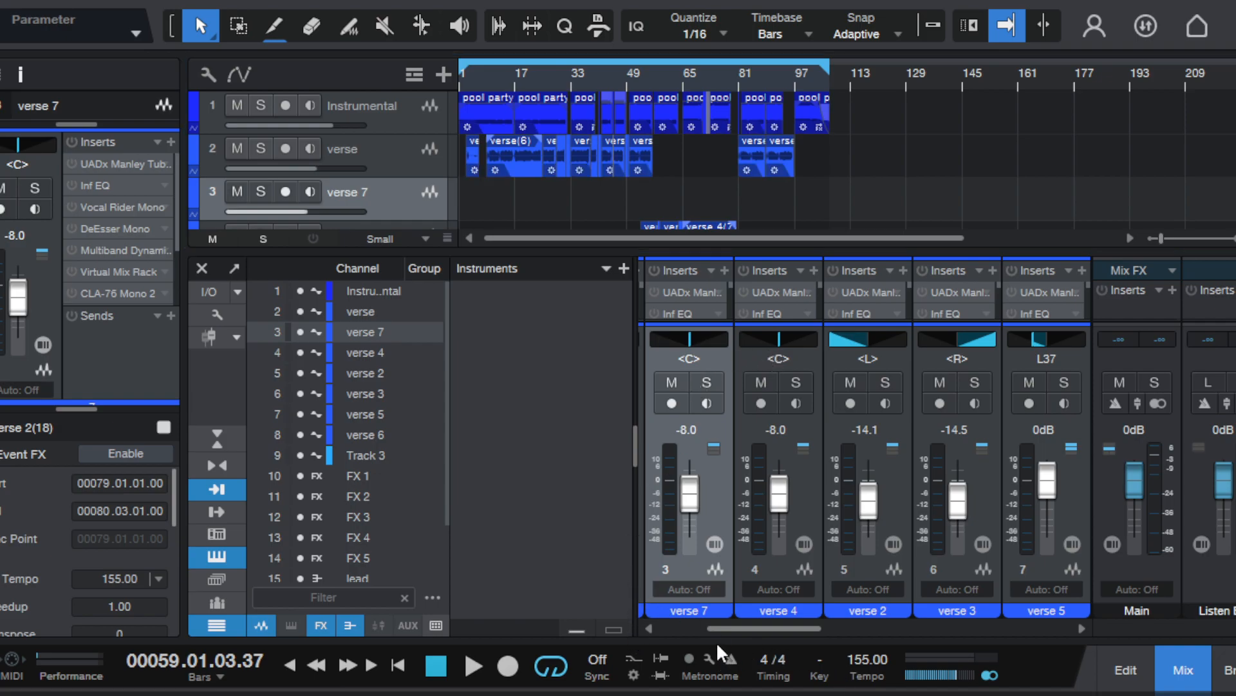
click(787, 346)
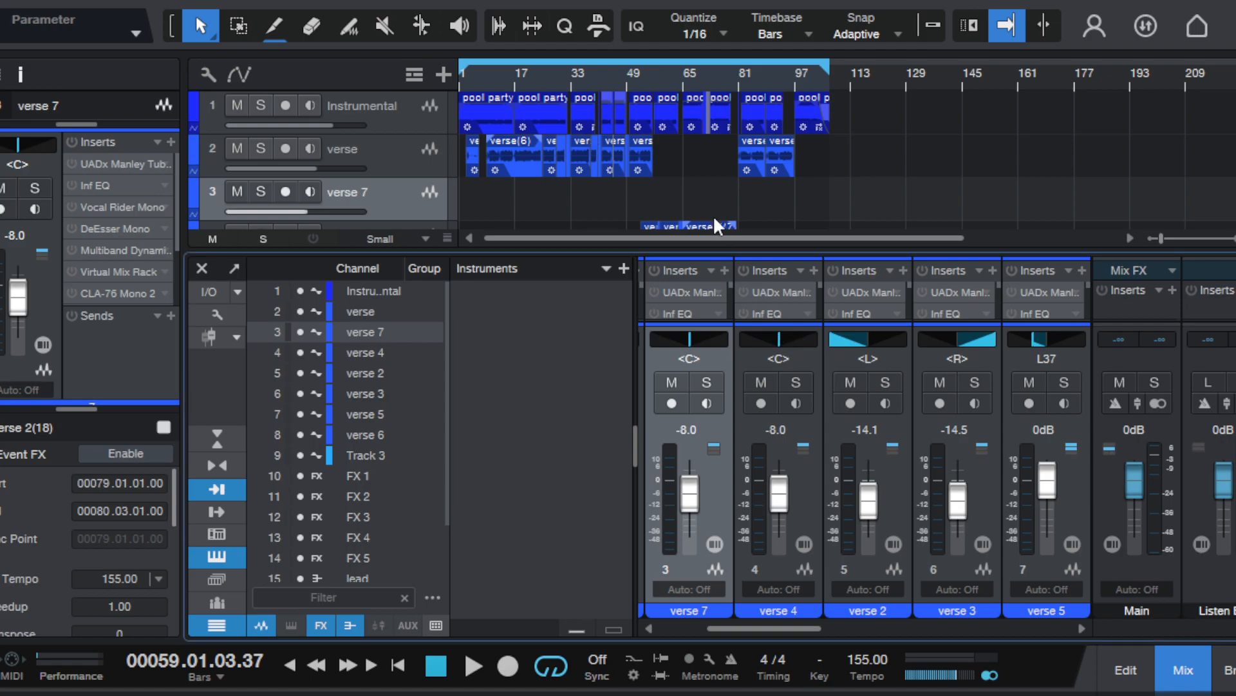
scroll(438, 142, down, 3)
drag(459, 152, 457, 152)
scroll(490, 177, up, 3)
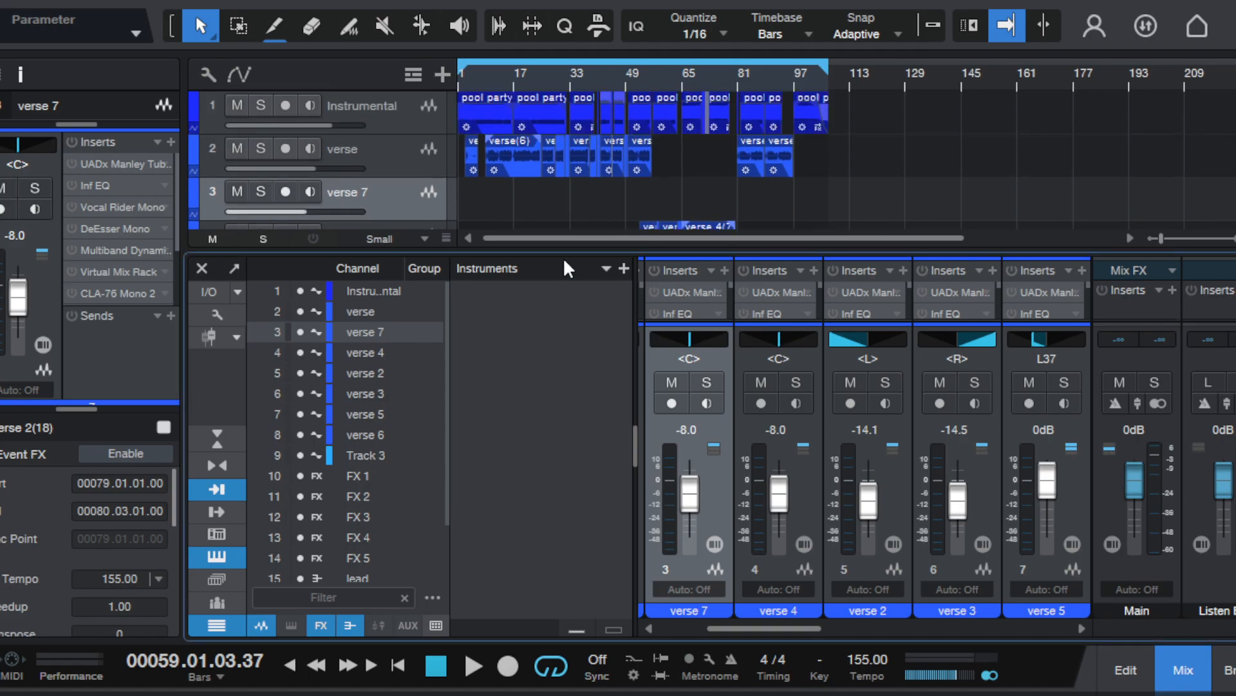
click(592, 688)
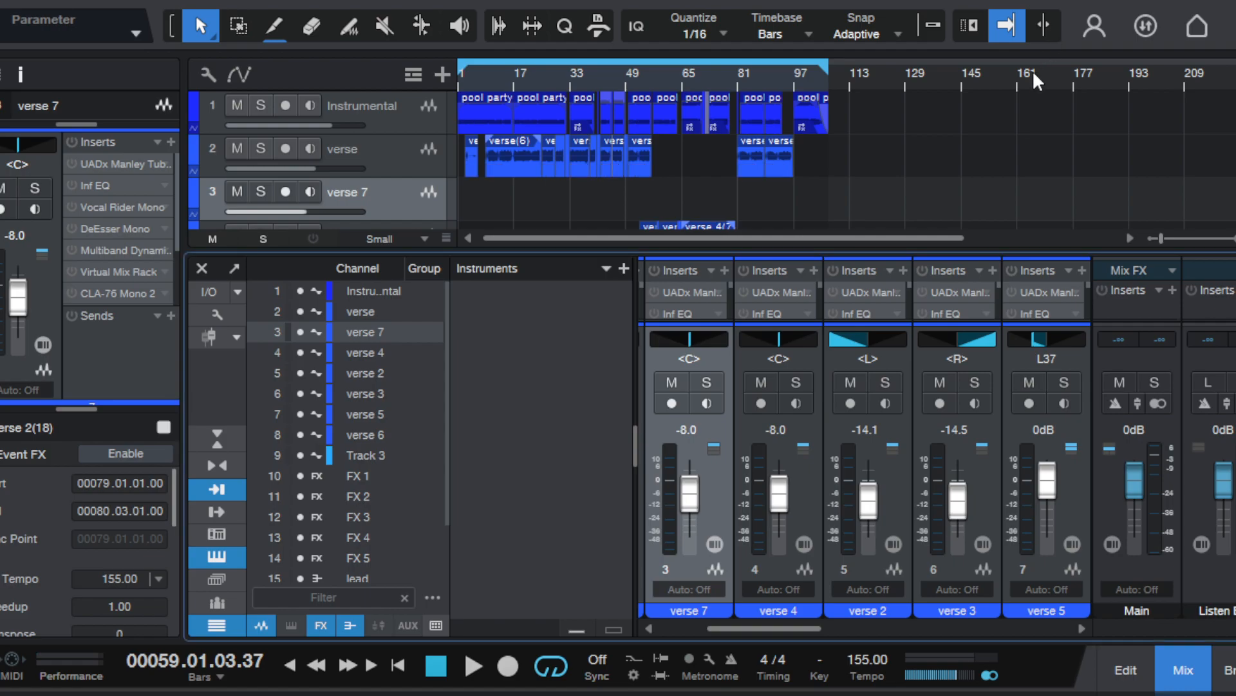
scroll(580, 153, down, 4)
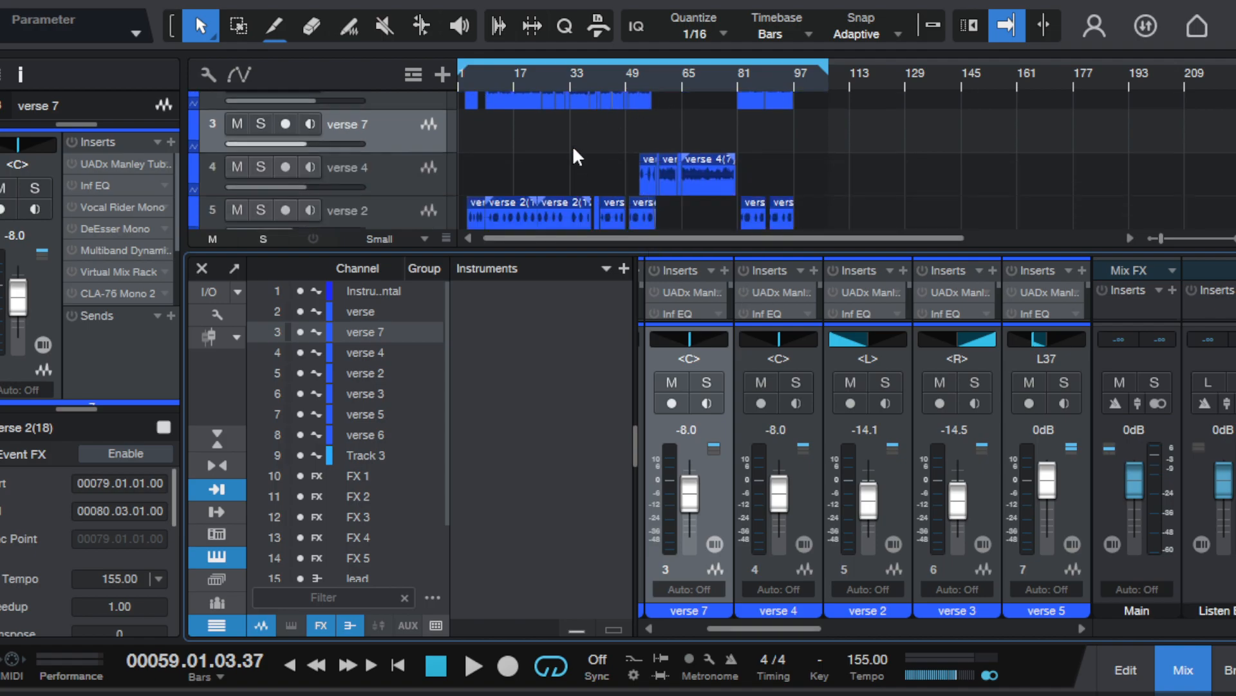
scroll(539, 136, up, 4)
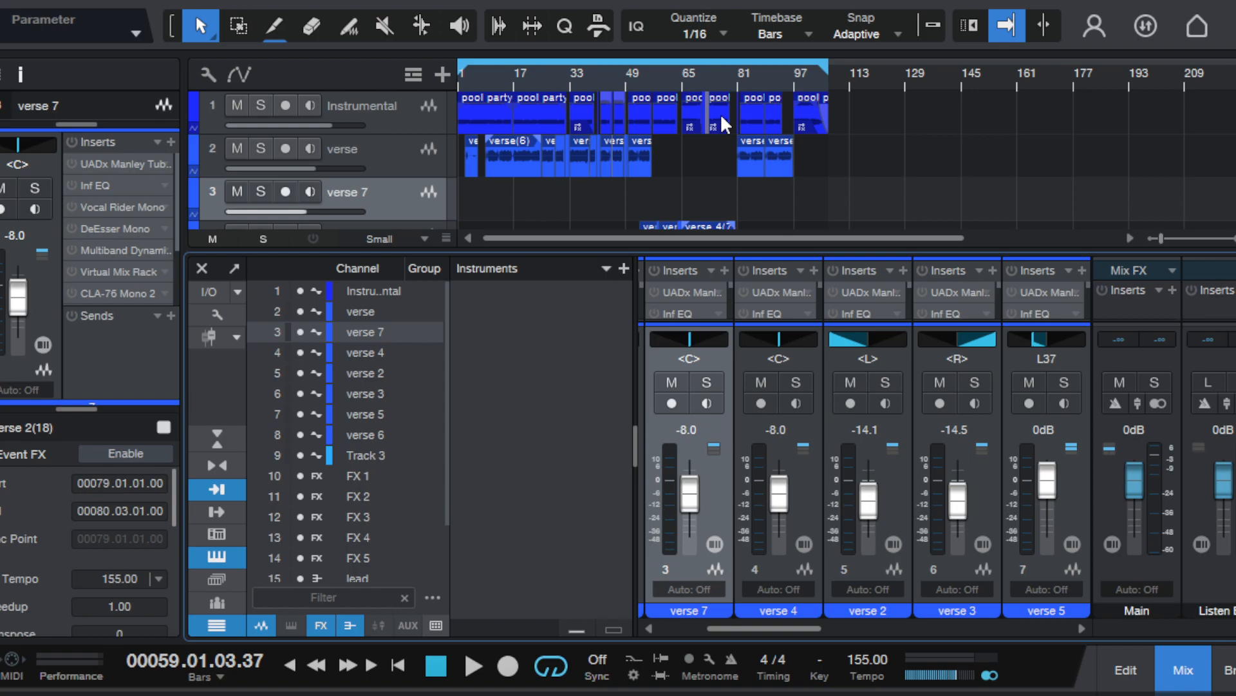
- Play the song with all effects bypassed to hear the raw mix, and stop playback
drag(738, 628, 695, 628)
click(437, 665)
click(473, 666)
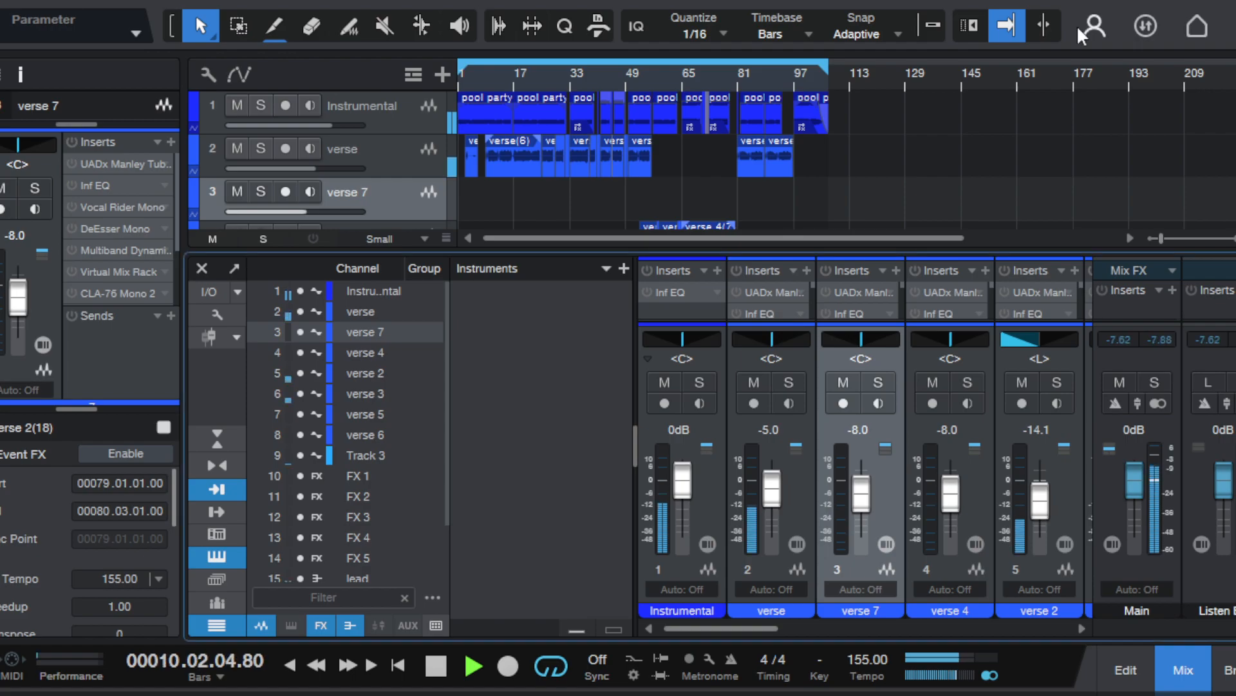
click(443, 670)
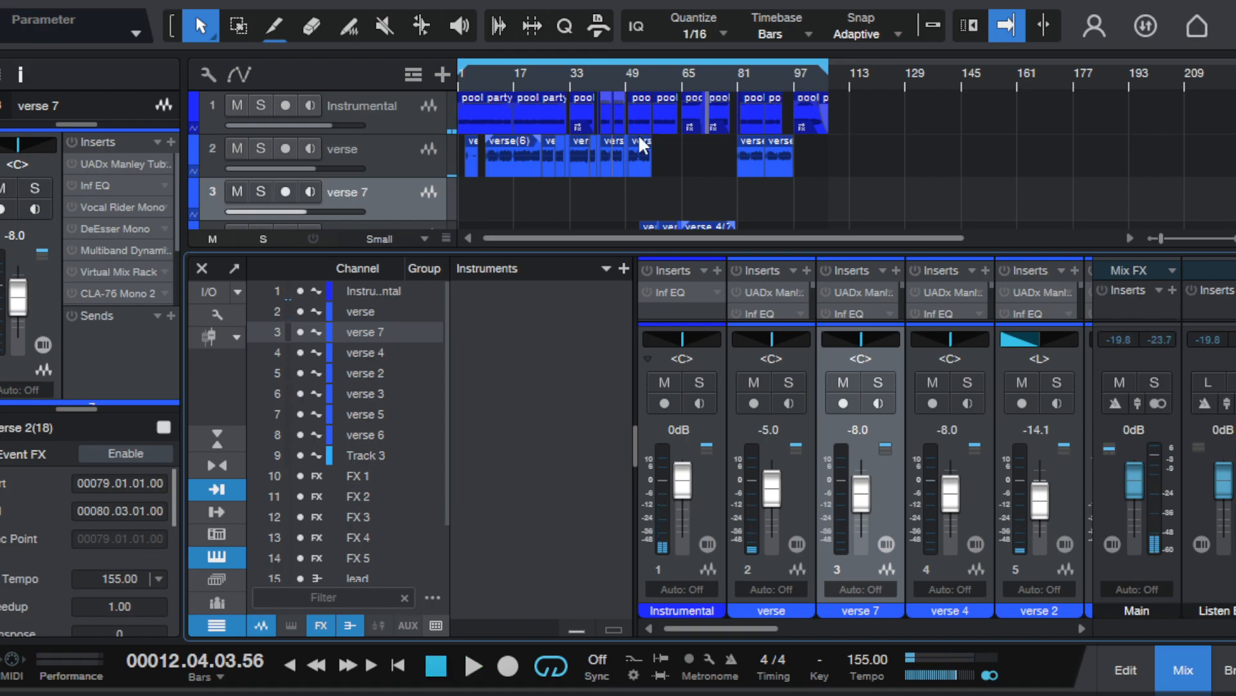
- Select the Instrumental track and return the playback position to the start of the song
click(388, 170)
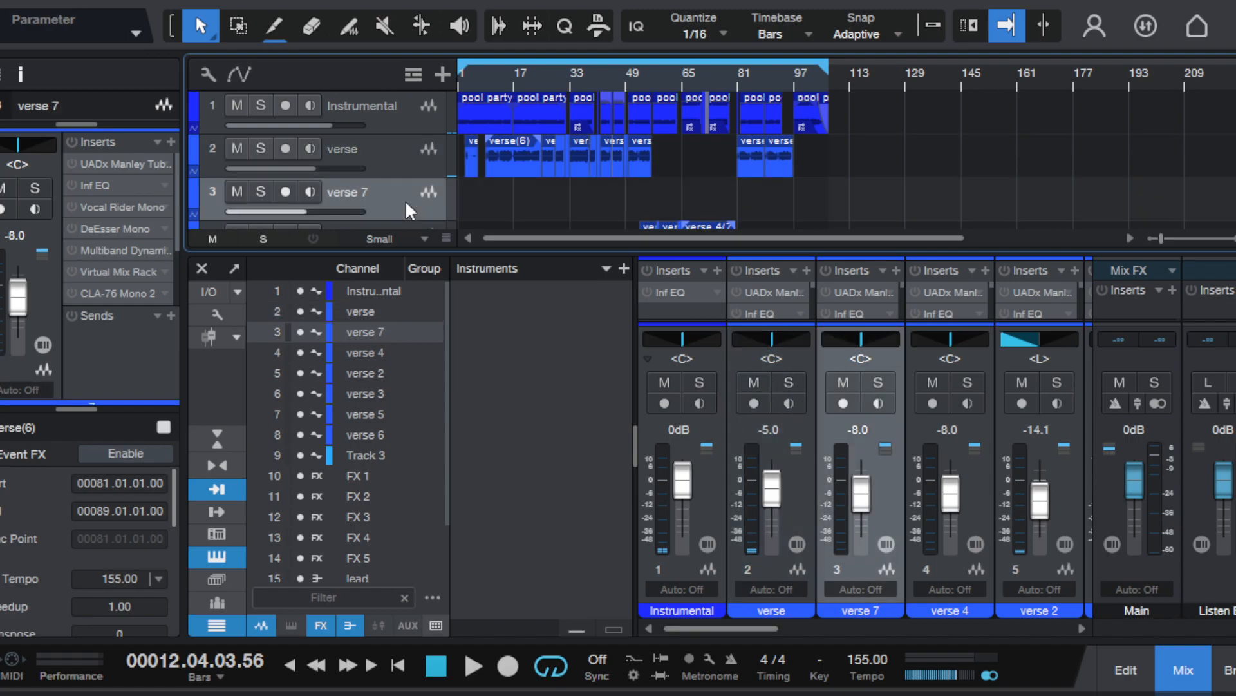
click(404, 200)
click(385, 118)
click(442, 668)
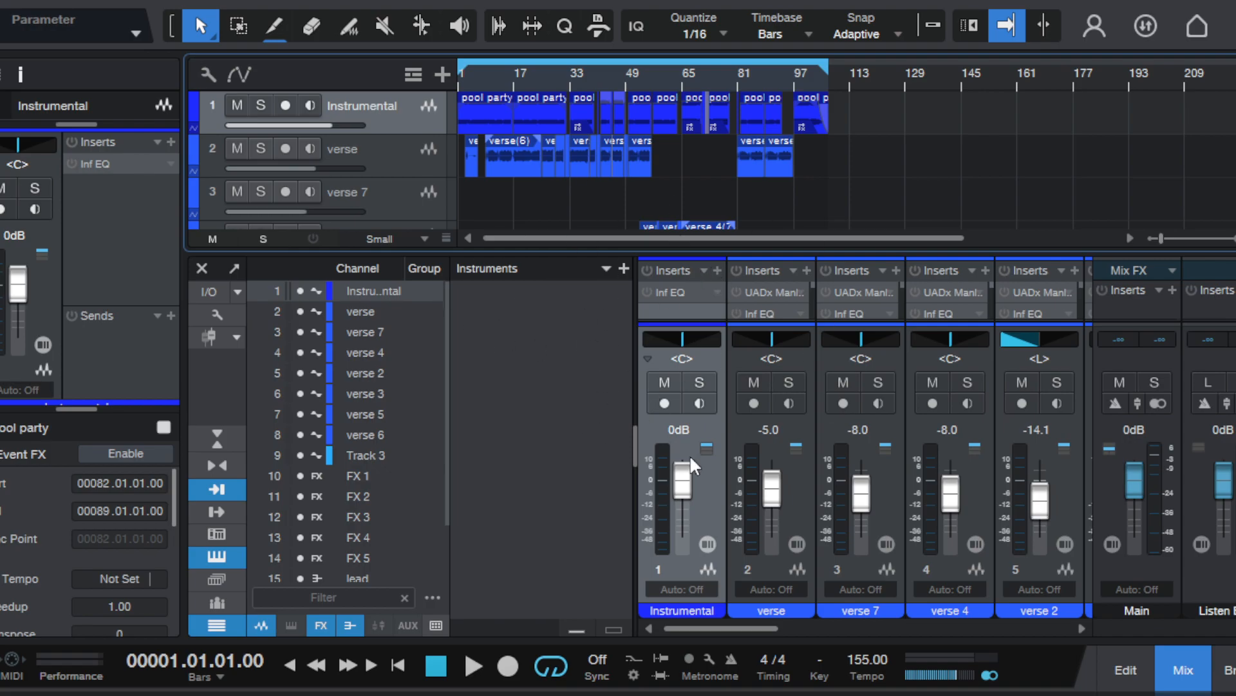
drag(702, 629, 713, 533)
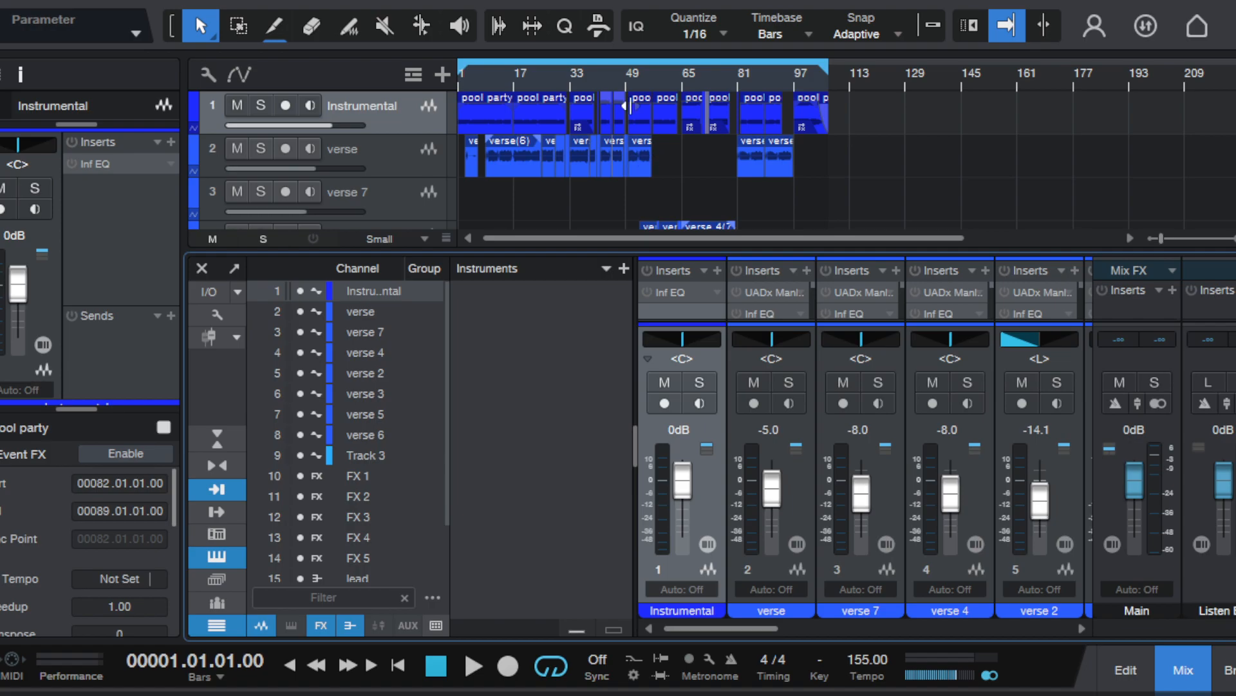
drag(660, 239, 605, 257)
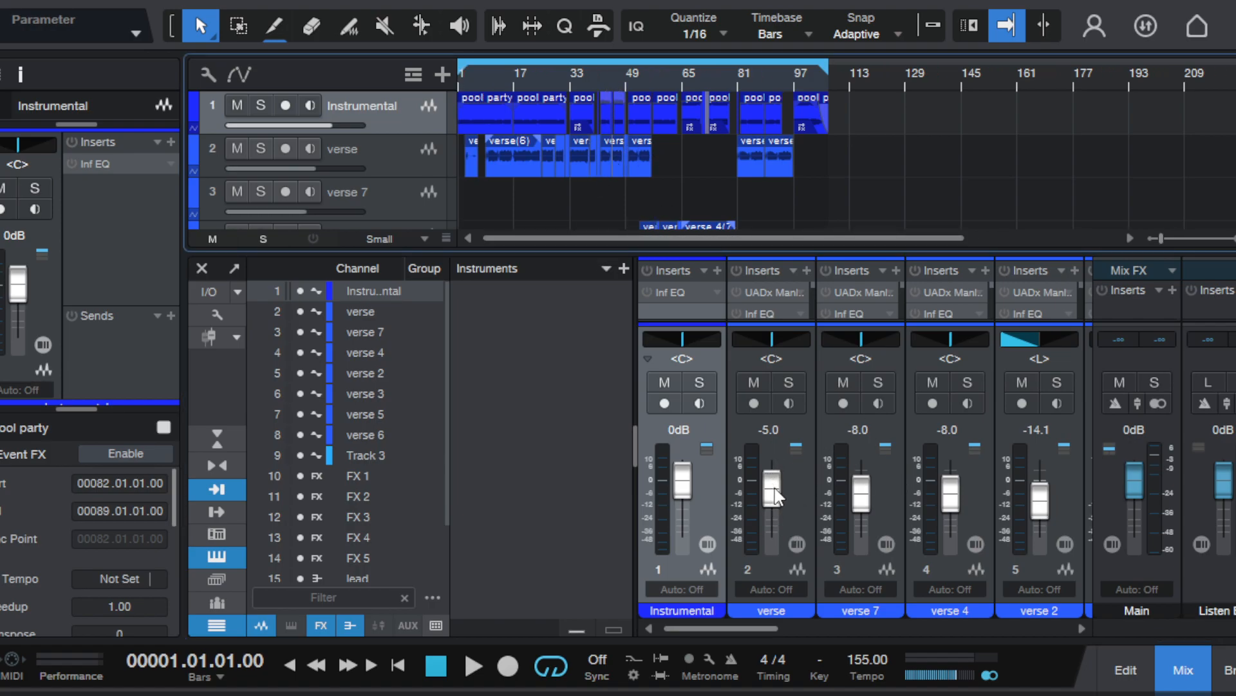
click(775, 490)
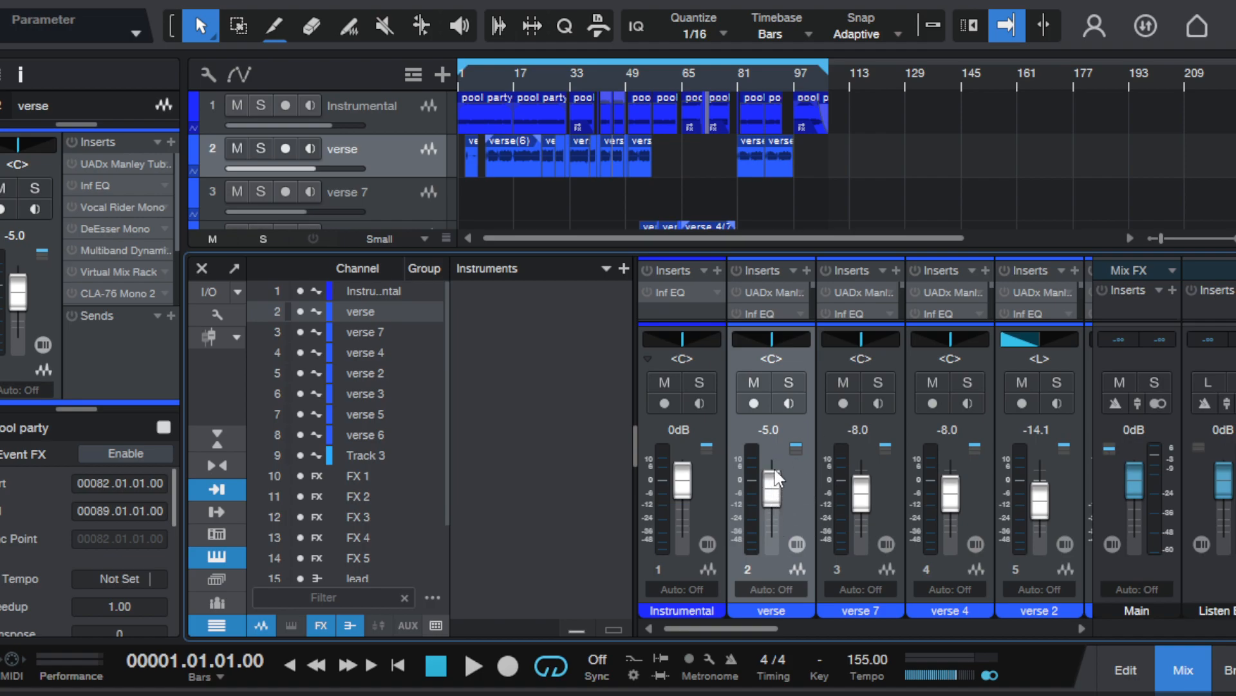
click(861, 106)
scroll(563, 221, down, 2)
click(718, 165)
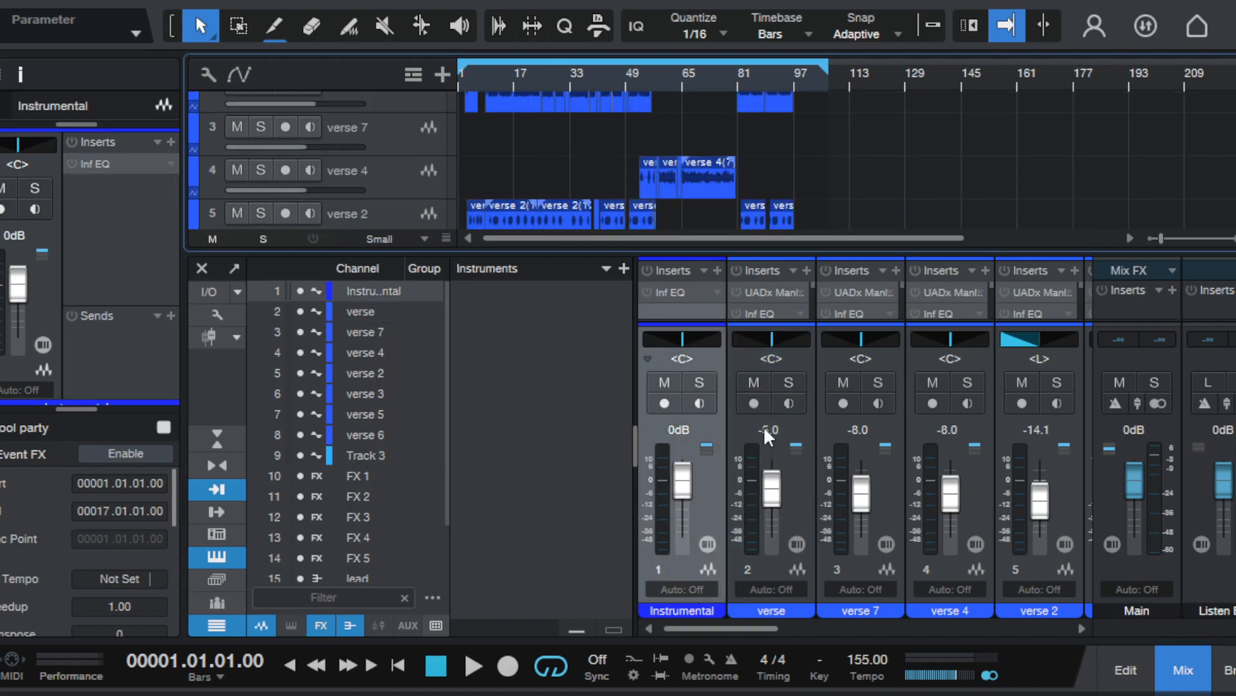
- Show the input channels in the mixer, with enough width for Input L+R, Input L and Input R
drag(631, 461, 734, 442)
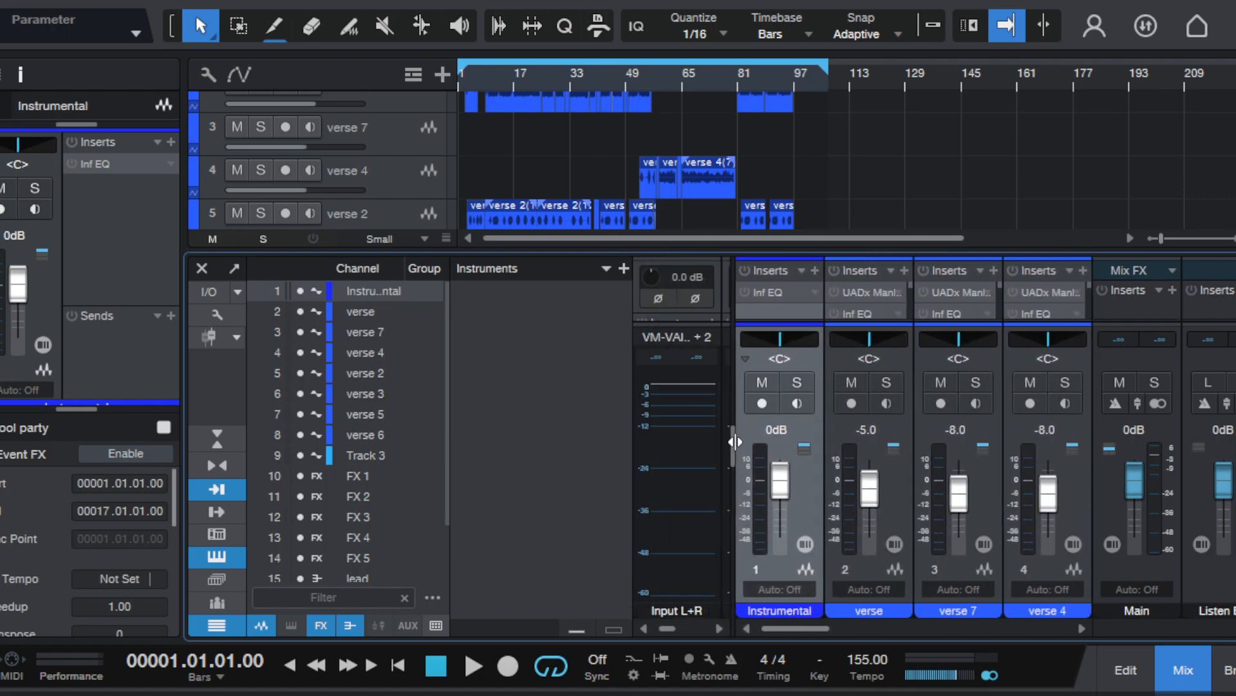
click(230, 490)
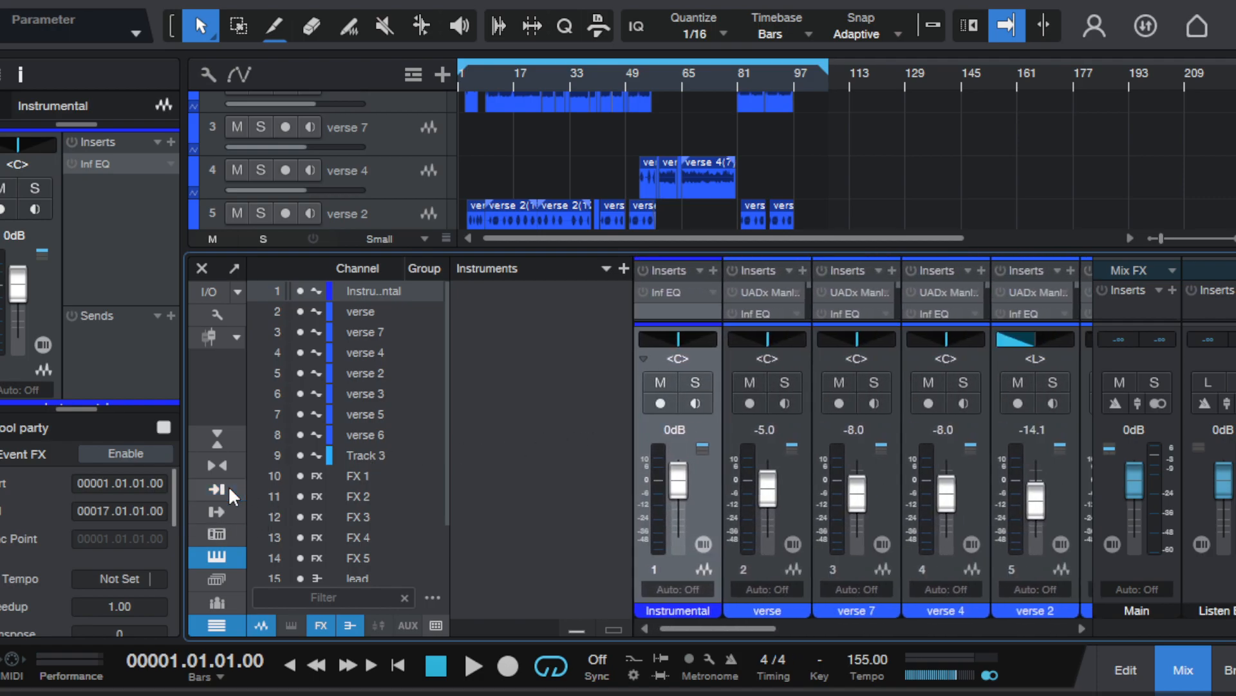
click(229, 490)
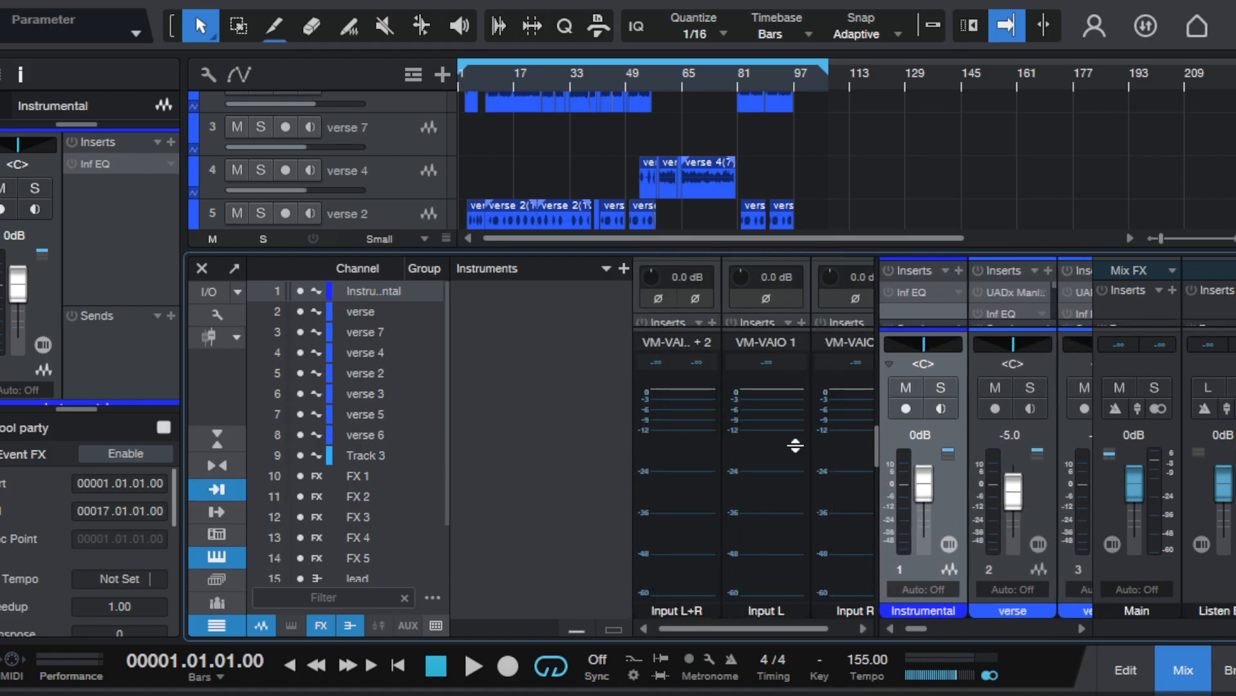
- Activate the inserts on the Input L channel, including UADx 1176 and Gate, with the mixer temporarily enlarged
drag(771, 249, 782, 192)
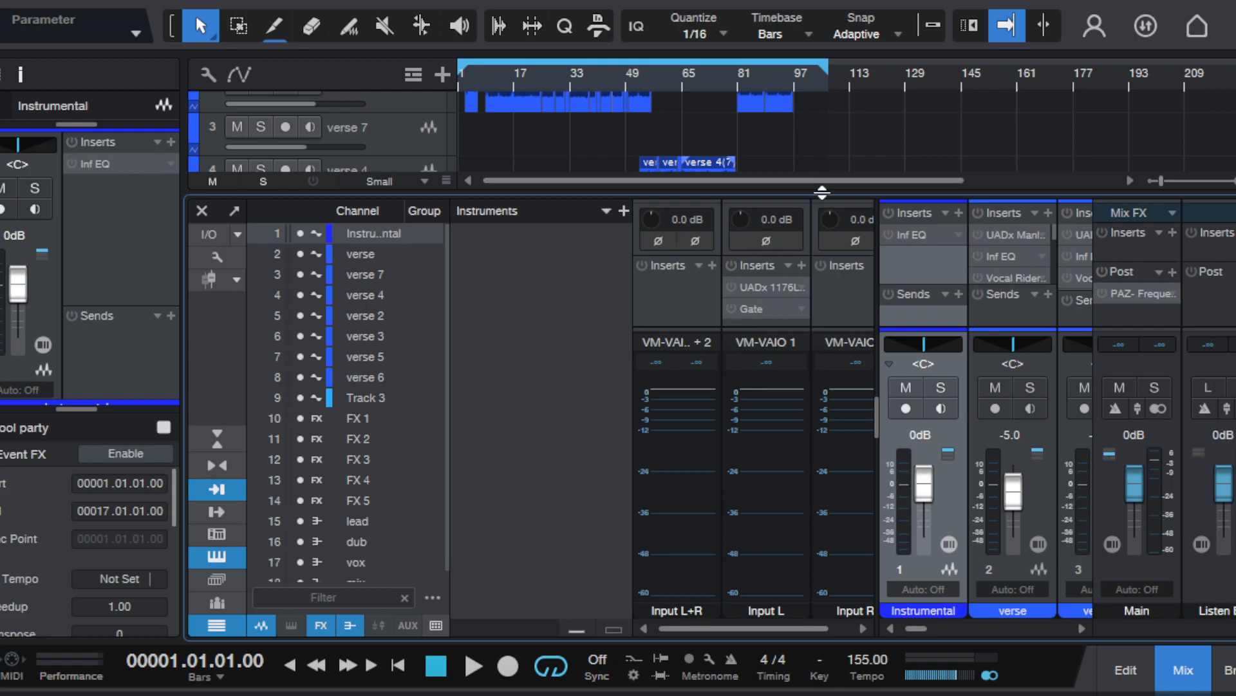
drag(816, 187, 821, 244)
scroll(702, 156, up, 2)
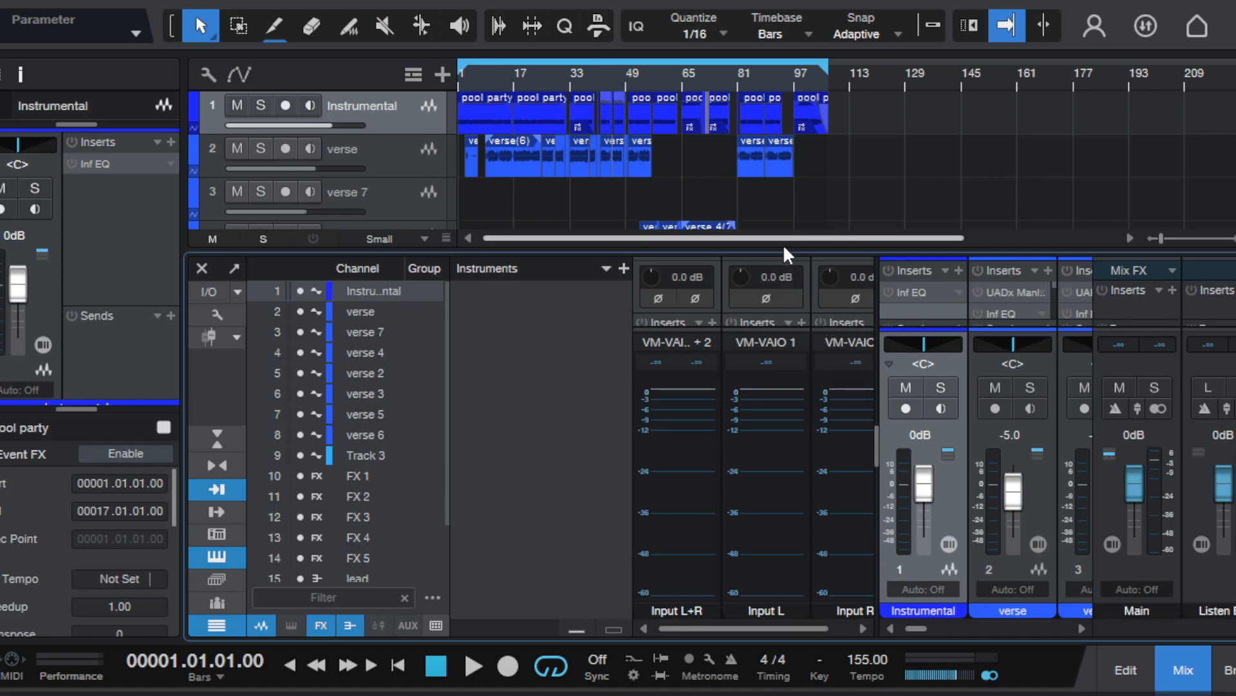
drag(785, 248, 791, 191)
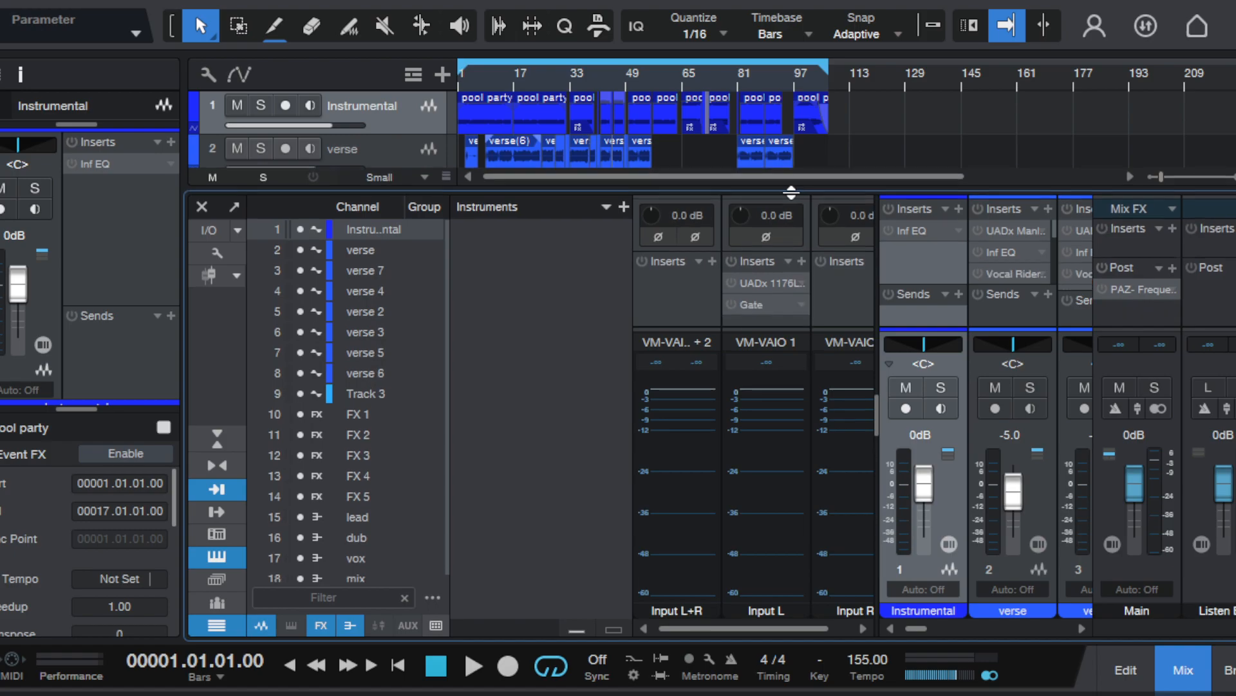
click(731, 261)
drag(807, 186, 808, 247)
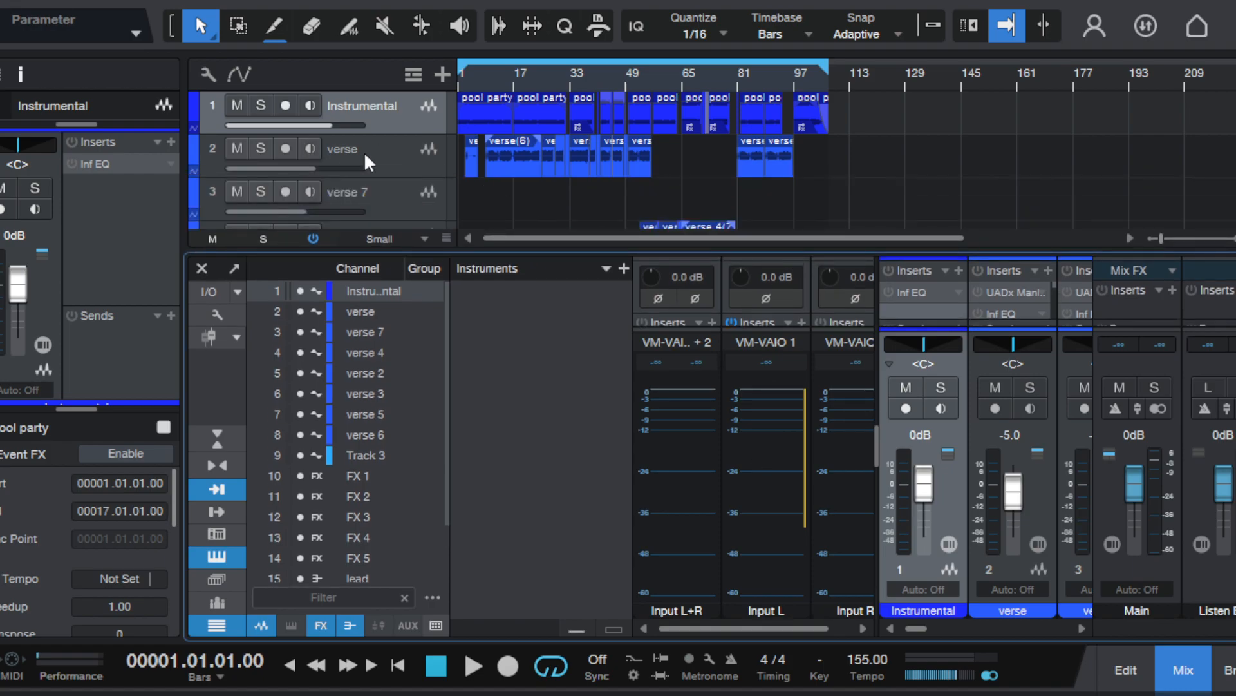
- Set the loop range around the verse track's events and select all of them
click(505, 169)
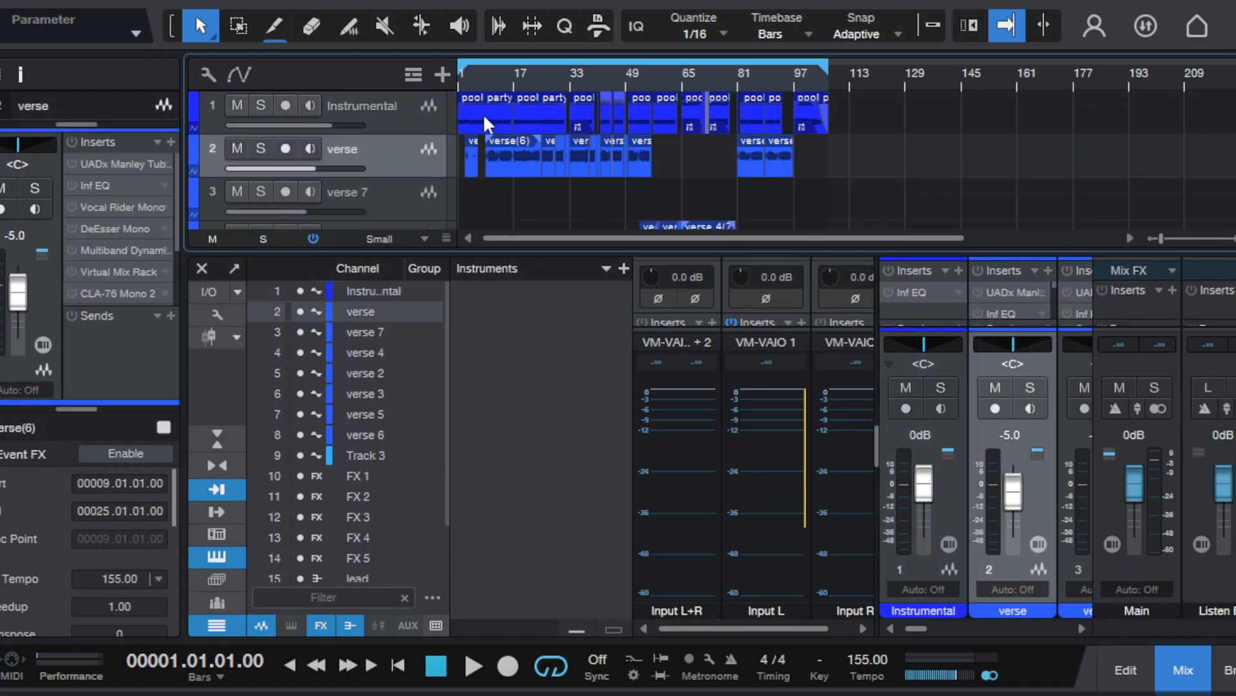
double_click(395, 159)
click(799, 207)
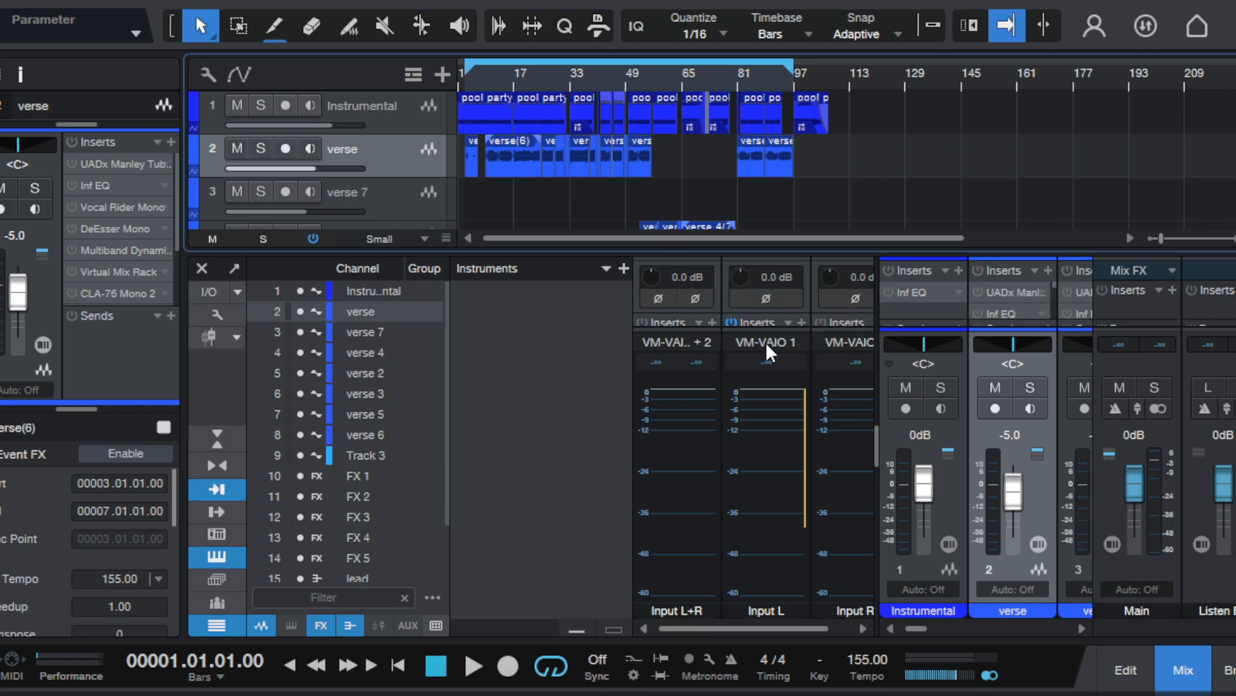
drag(778, 251, 813, 250)
drag(872, 147, 304, 176)
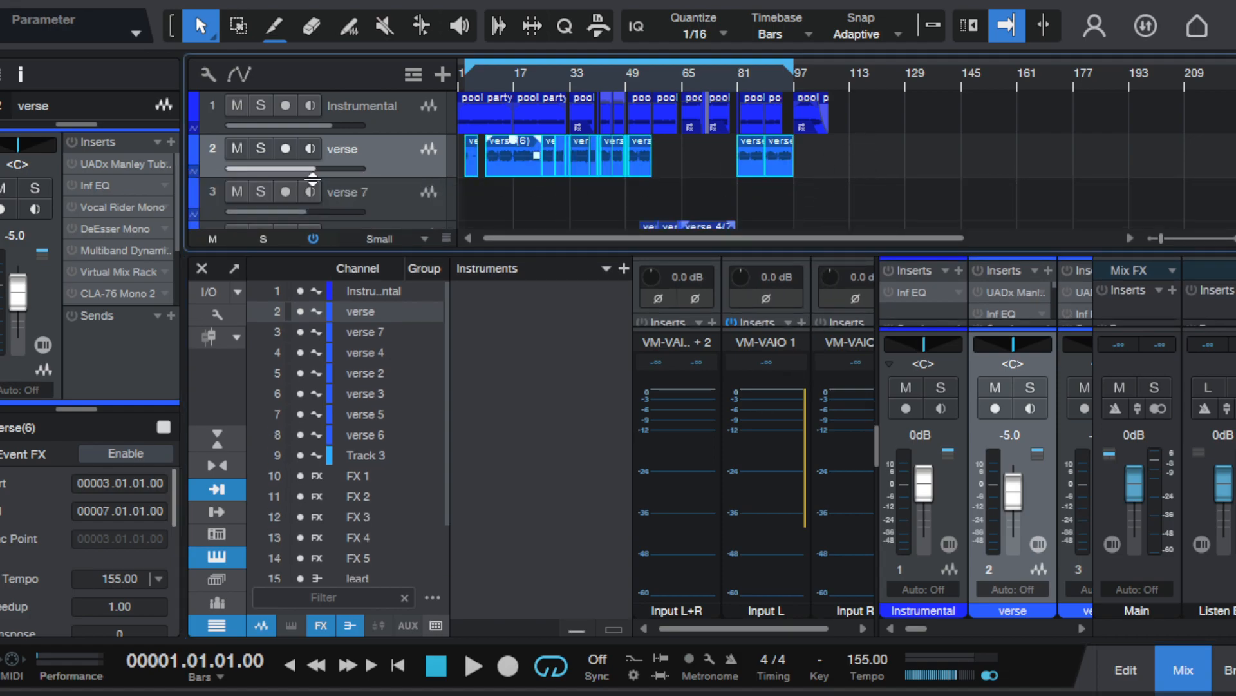
- Trim the start of the first verse event to 00003.02.02.22 and set the loop range to span the whole song from bar 1
drag(1161, 239, 1171, 242)
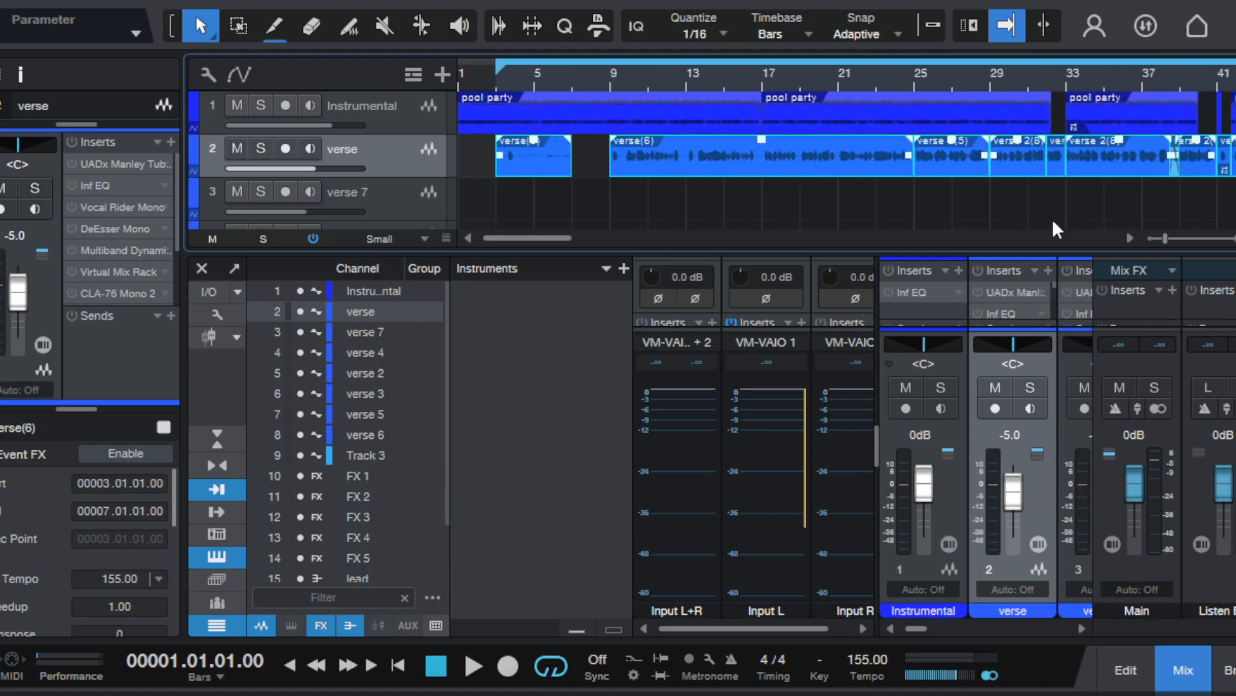
drag(803, 253, 775, 251)
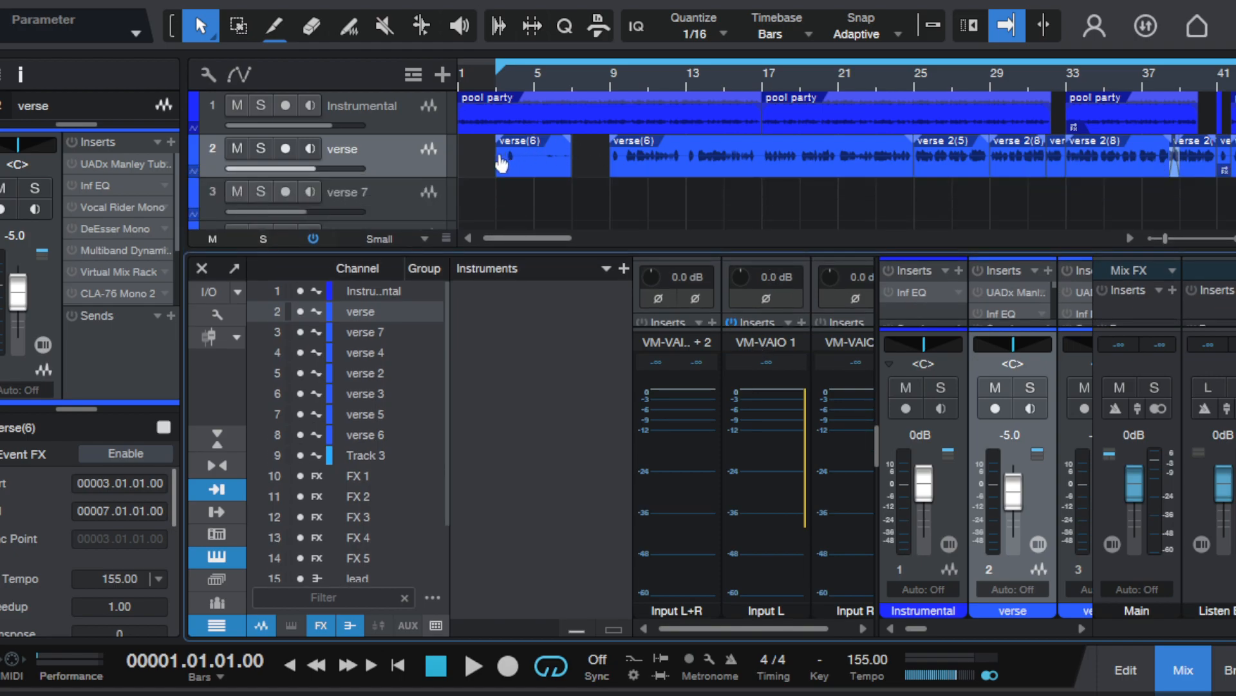
drag(488, 169, 496, 195)
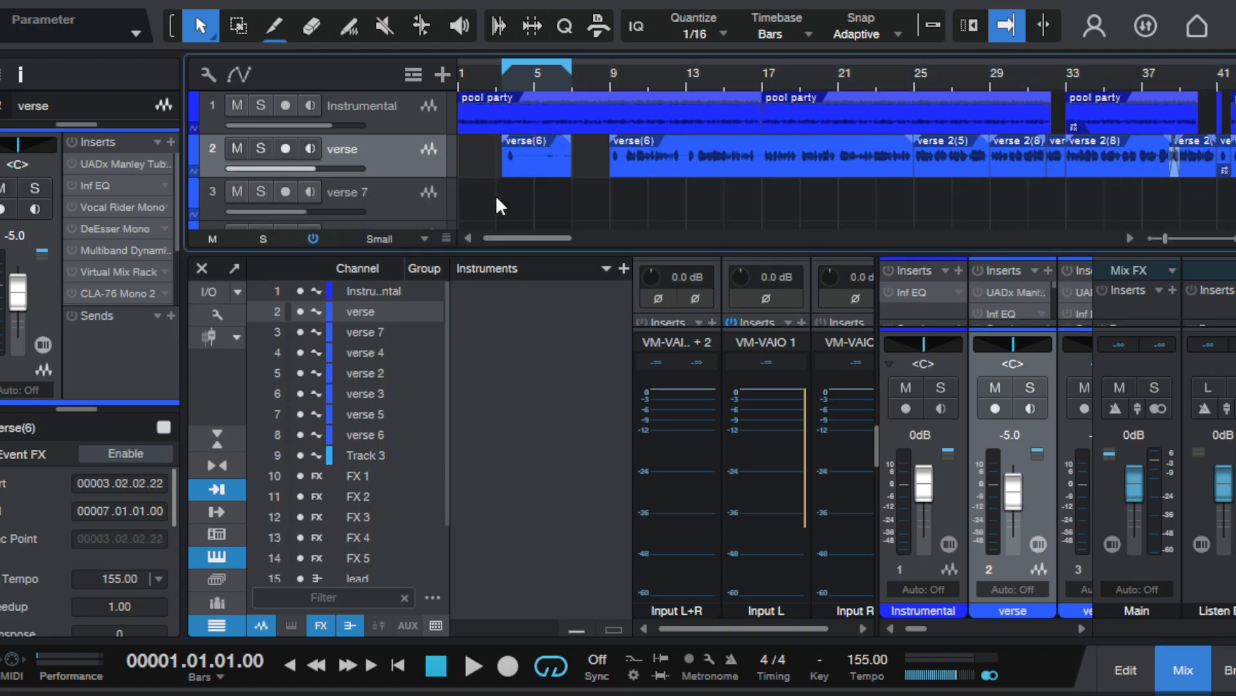
click(1167, 240)
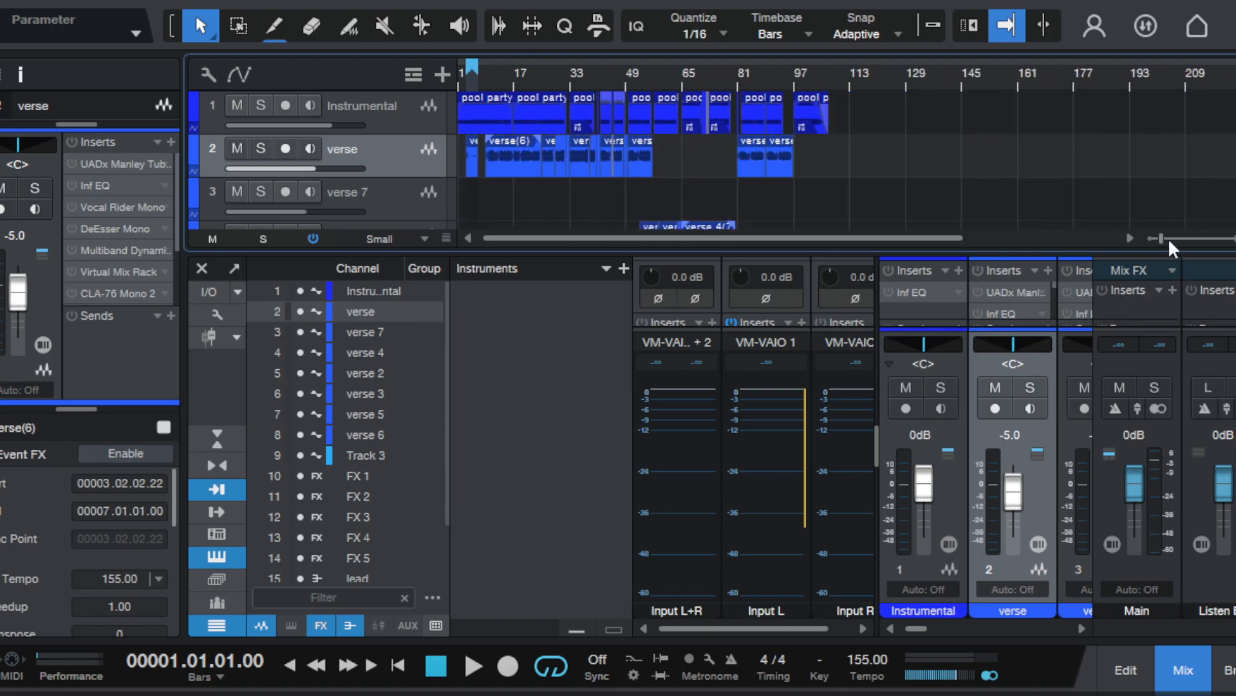
click(837, 61)
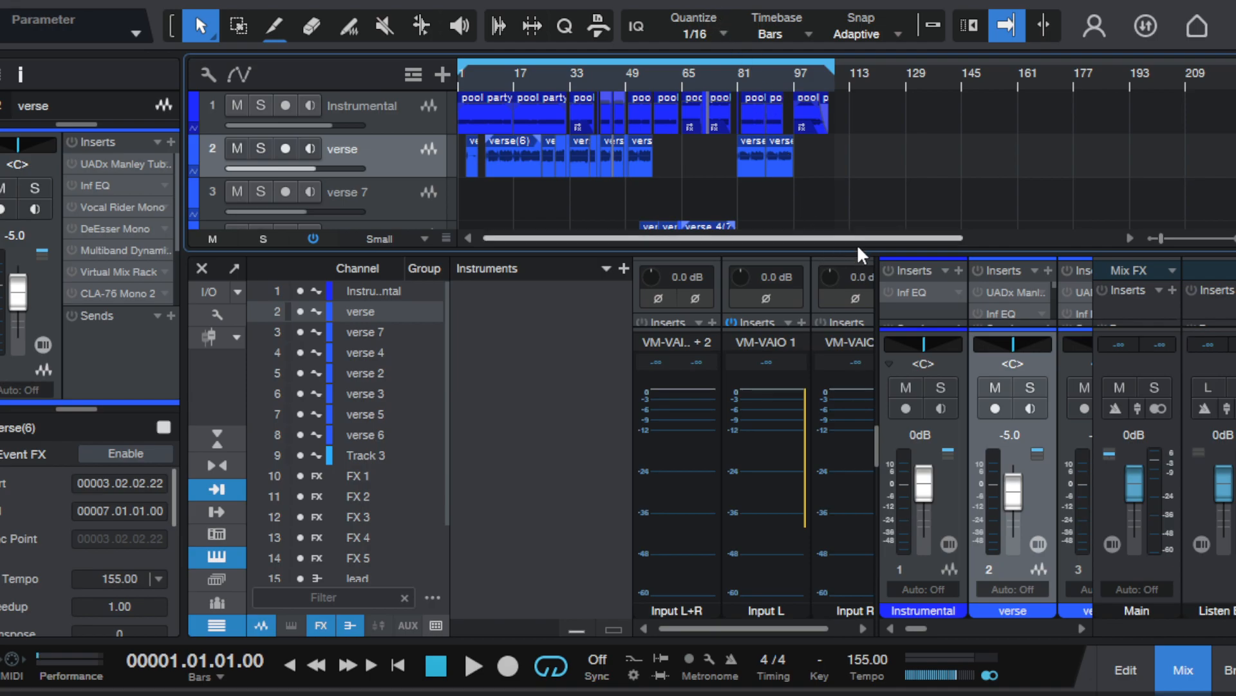
- Arrange Input L's insert chain as Gate, UADx 1176 and Inf EQ, with the EQ's band 1 frequency set to 75.3 Hz
drag(843, 251, 844, 187)
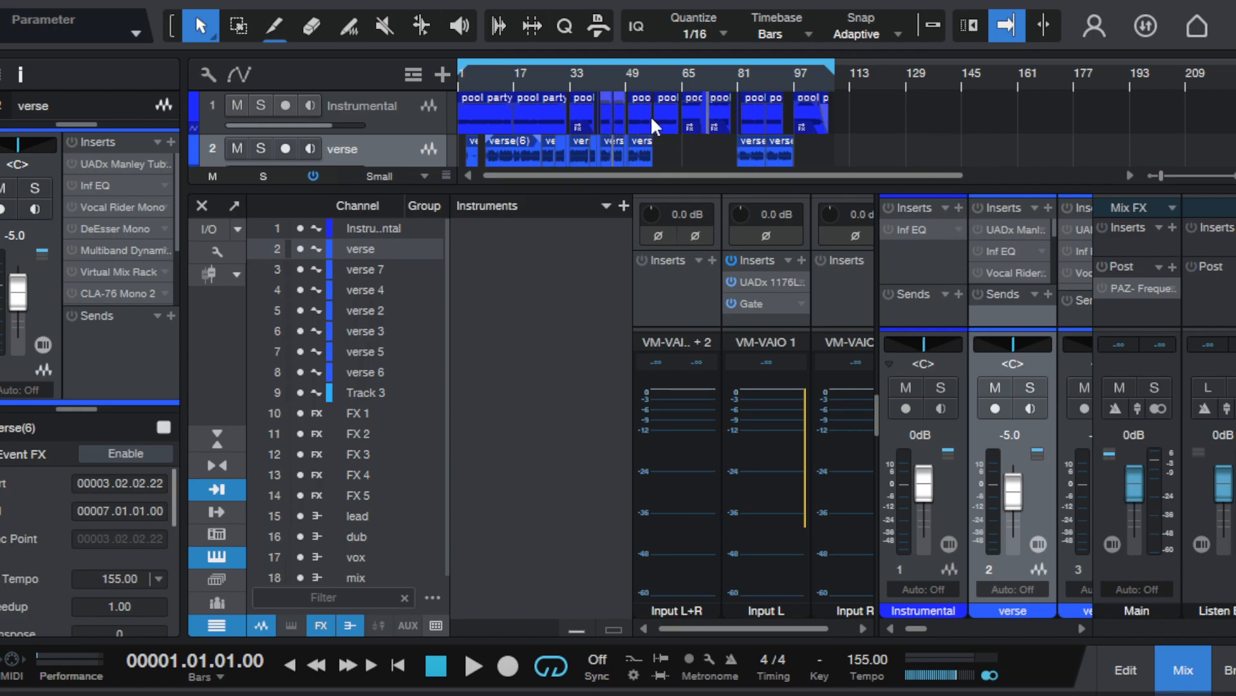
drag(434, 121, 435, 121)
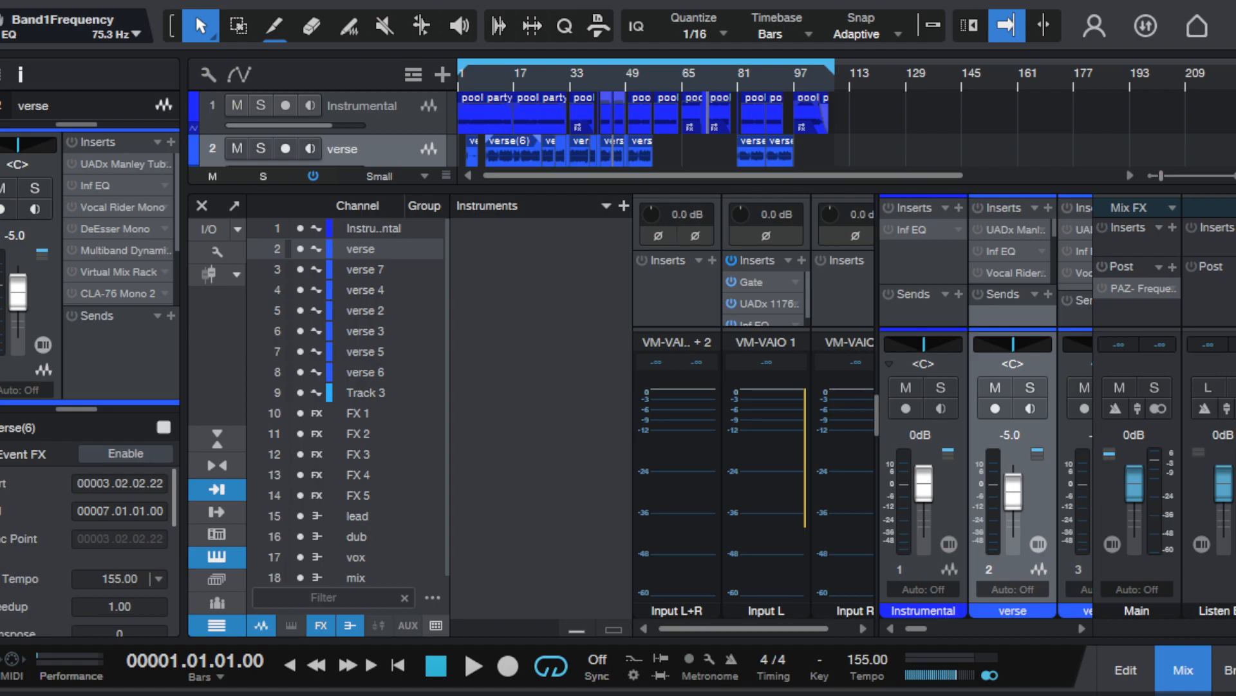
- Set the Inf EQ's band 1 slope to 25.2 dB/Oct and place it between Gate and UADx 1176 on Input L
drag(530, 423, 534, 423)
scroll(534, 423, up, 1)
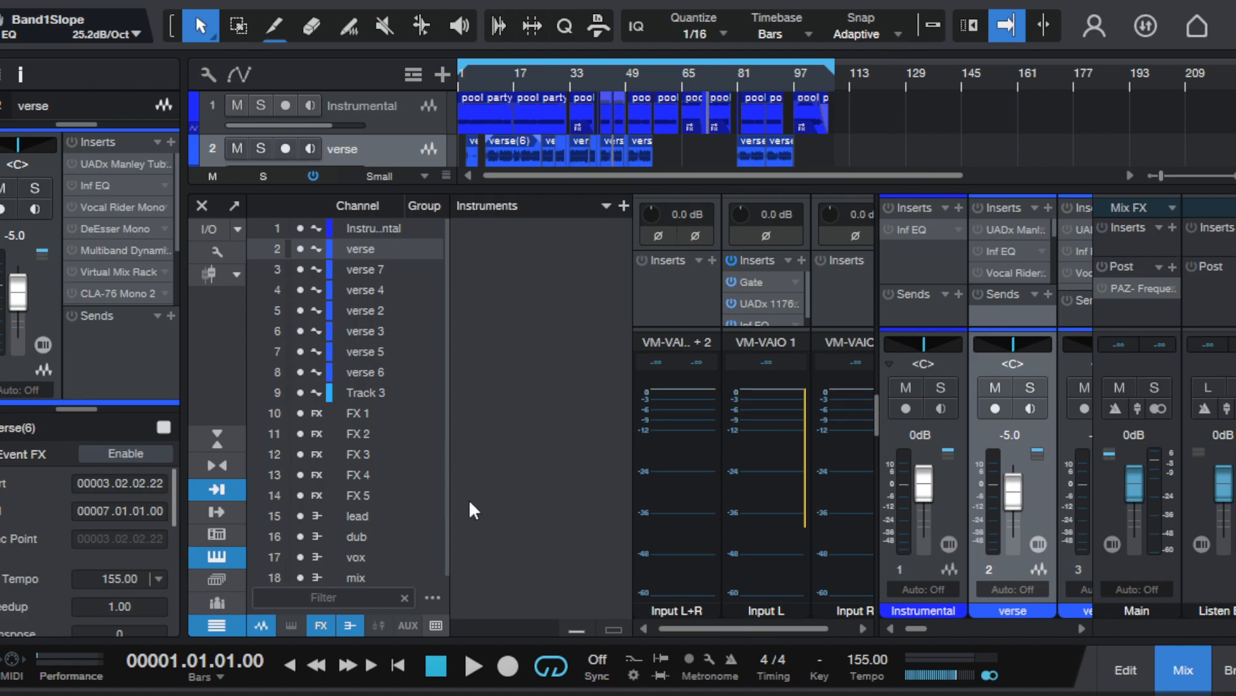
drag(617, 45, 434, 61)
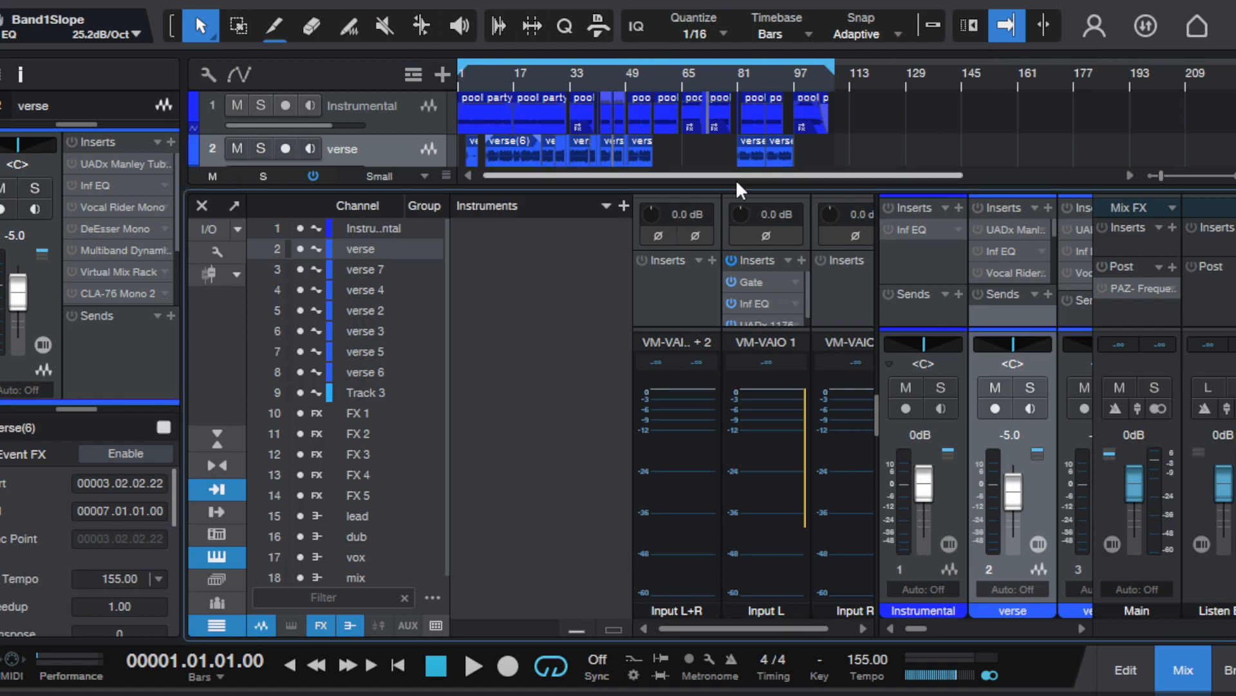
scroll(786, 298, down, 1)
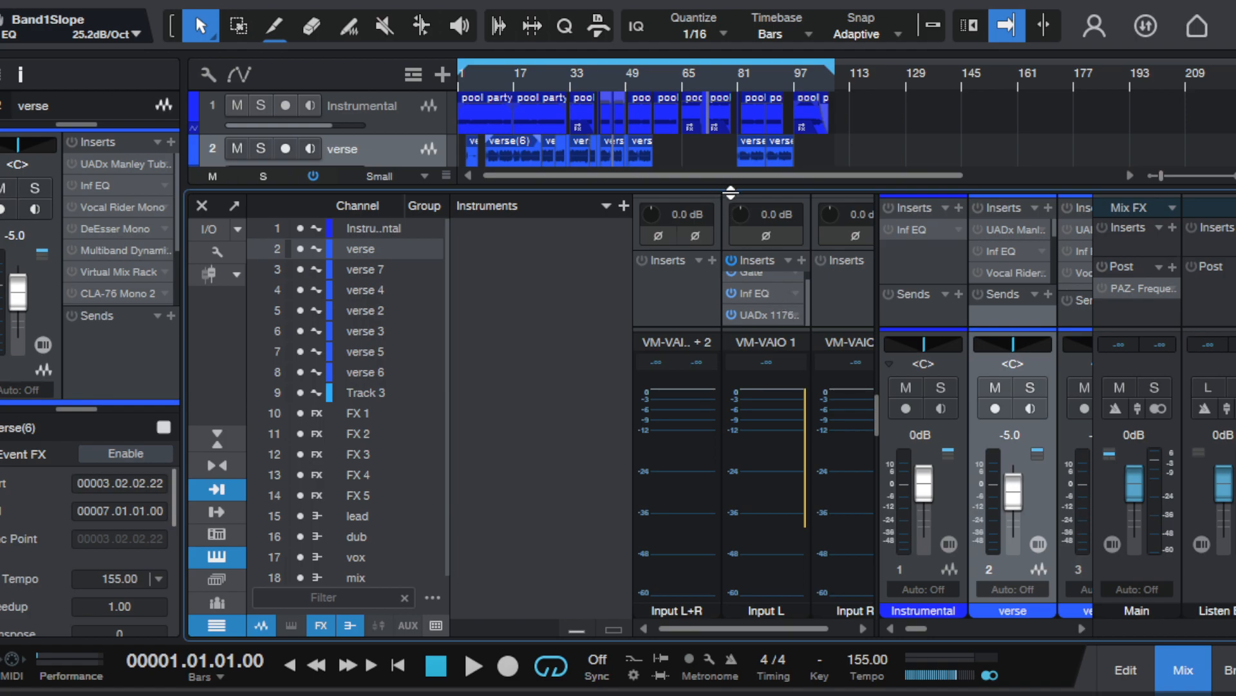
- Reduce the mixer's height so the verse and verse 7 tracks have room in the arrangement above it
drag(720, 184, 735, 310)
drag(752, 254, 753, 185)
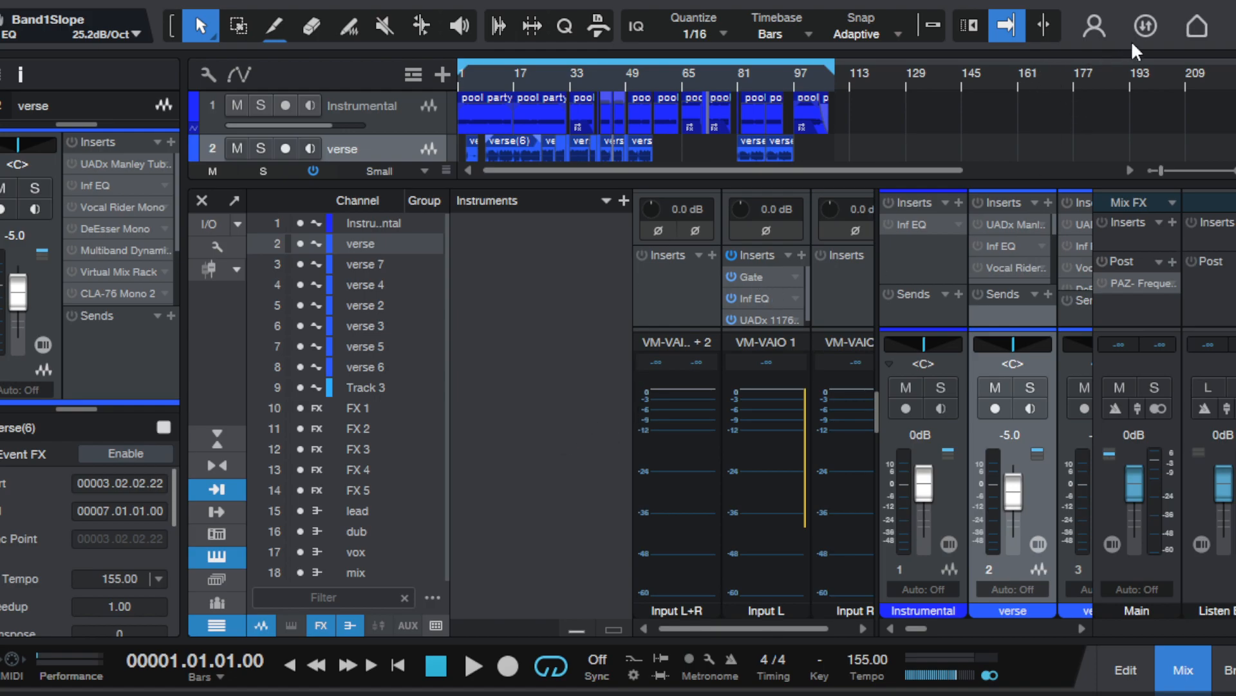
drag(931, 182, 930, 251)
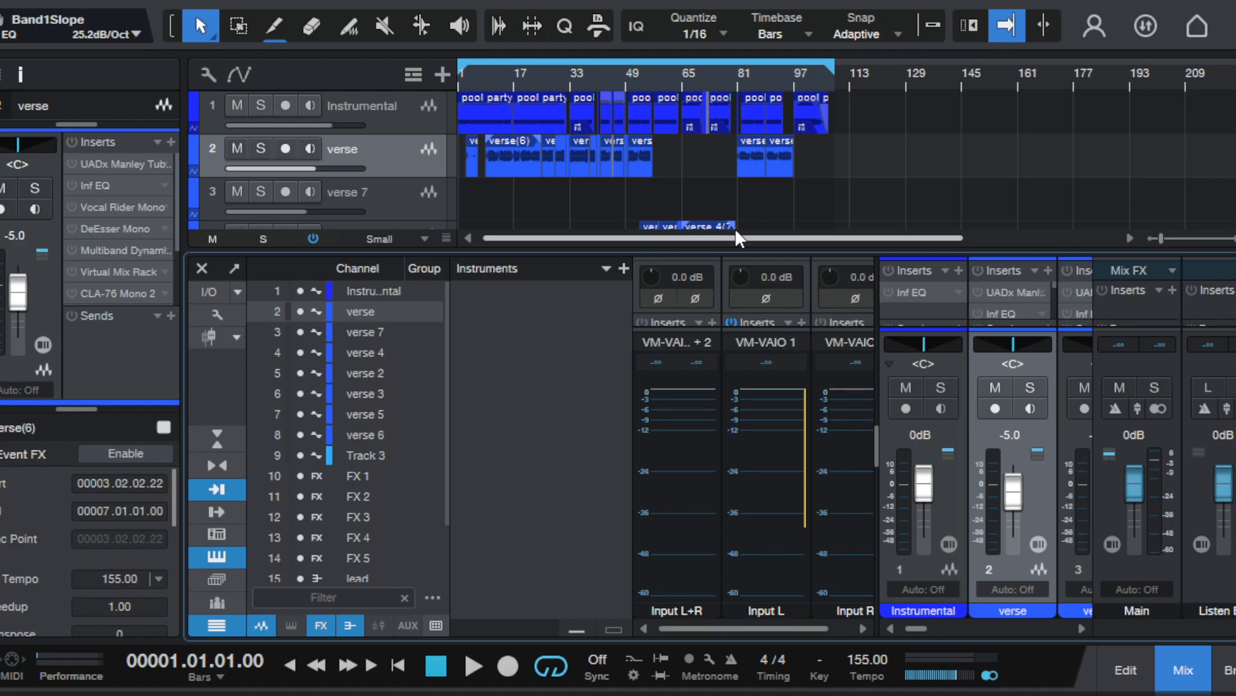
drag(741, 248, 747, 179)
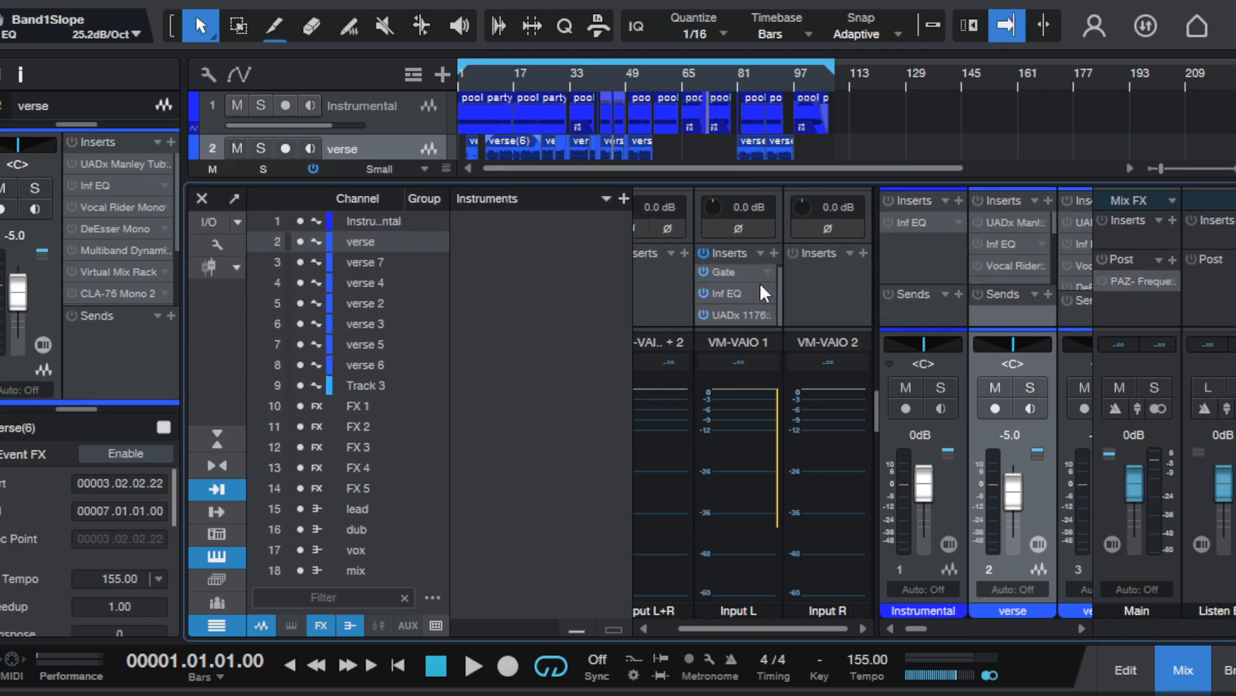
drag(726, 182, 718, 397)
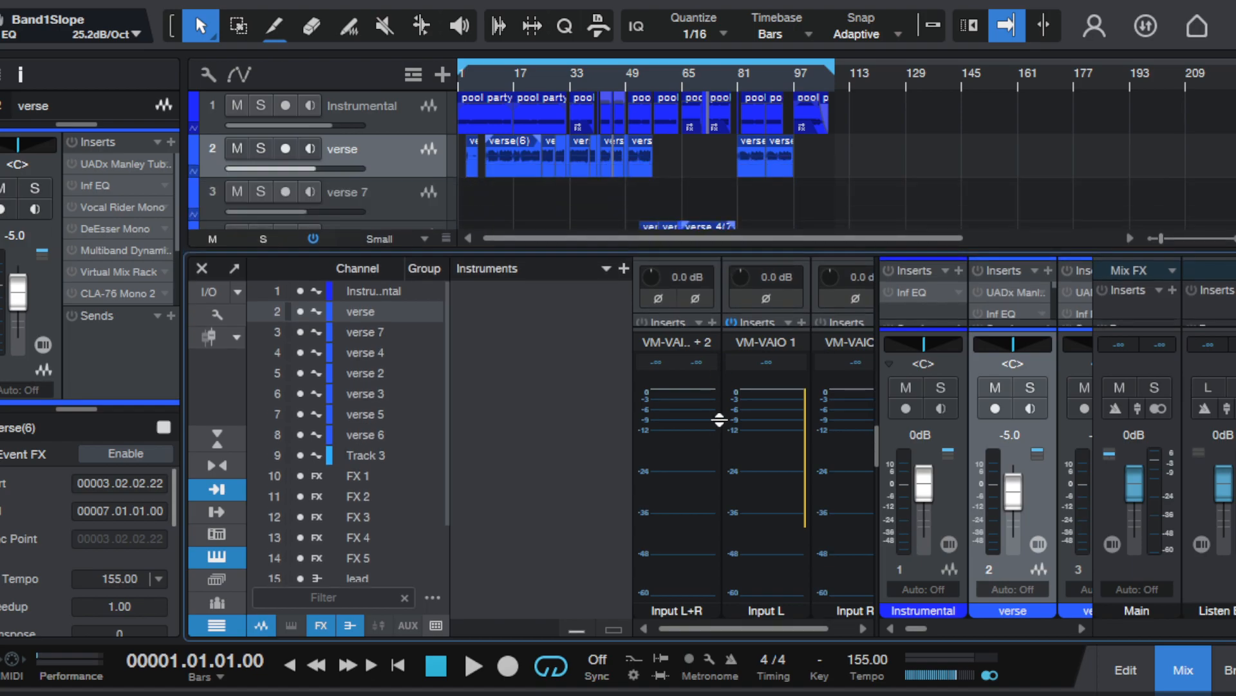
- Trim the start of the first verse event to 00003.02.04.94 and turn off looping
scroll(1179, 239, up, 10)
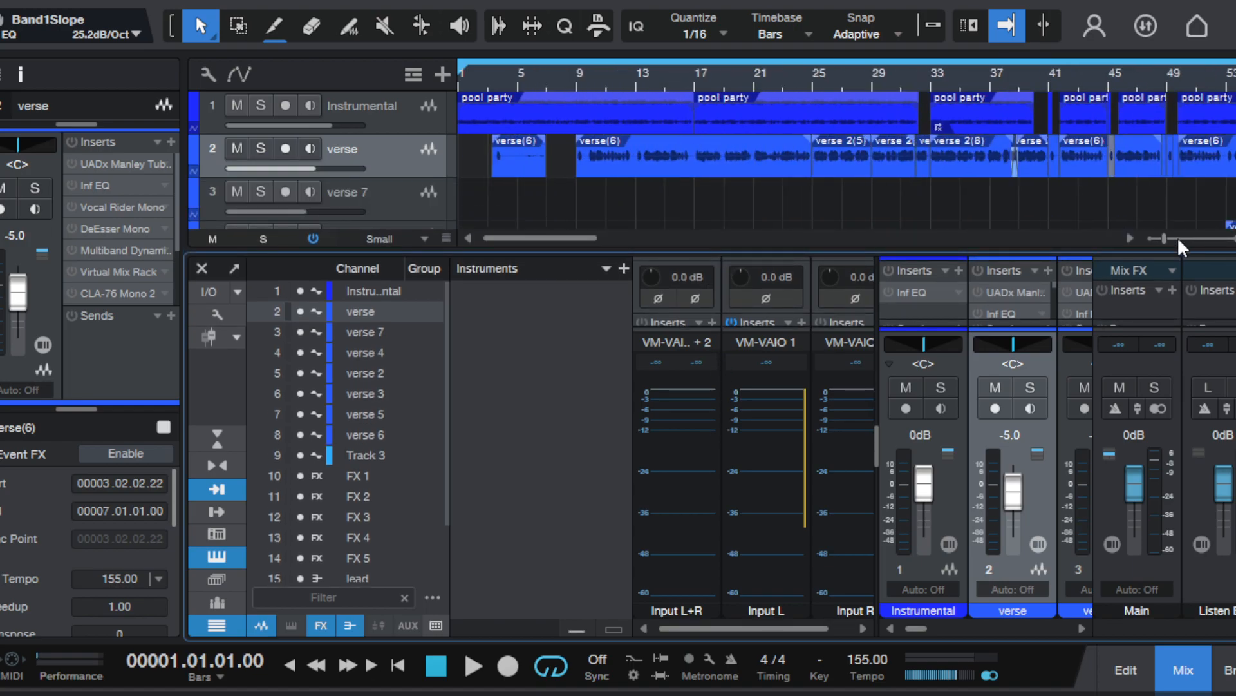
scroll(1177, 244, down, 3)
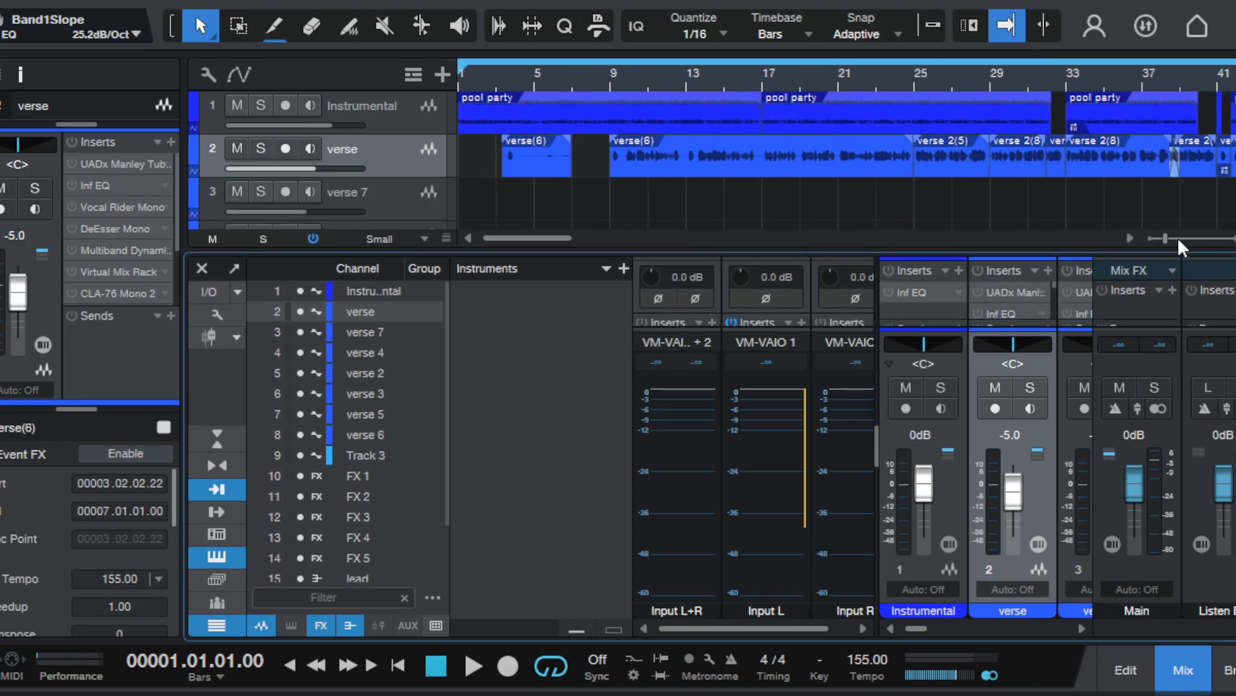
scroll(1177, 244, down, 1)
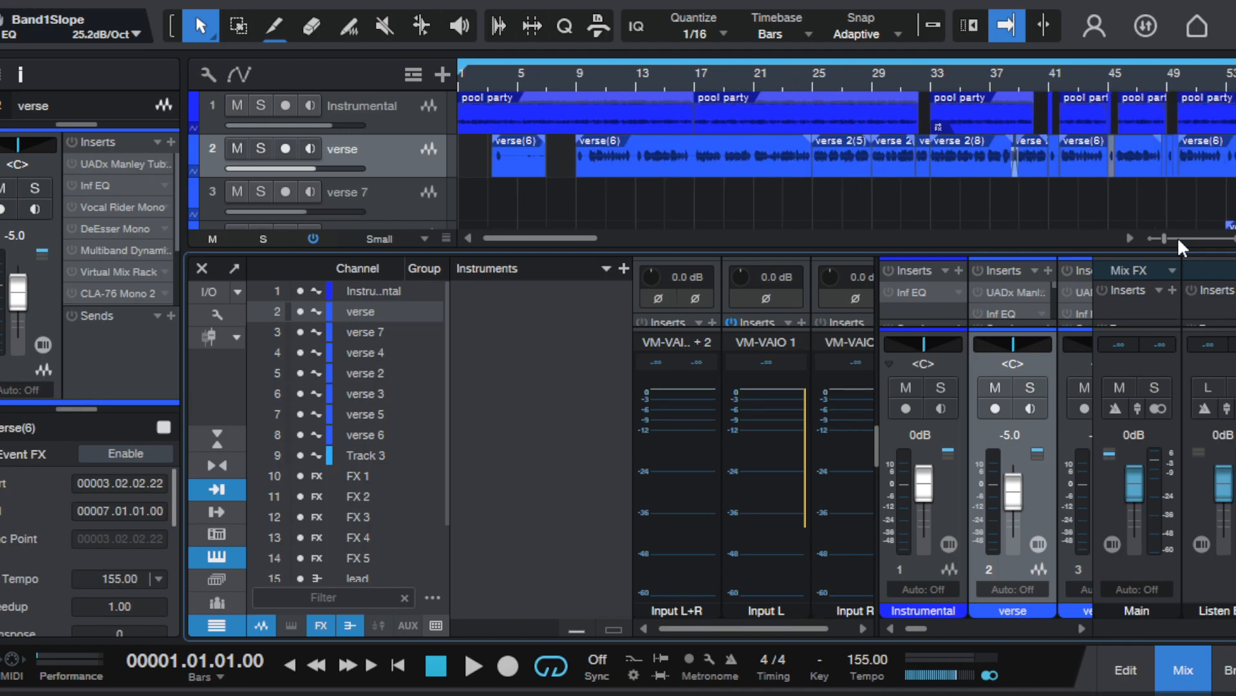
scroll(1178, 245, up, 3)
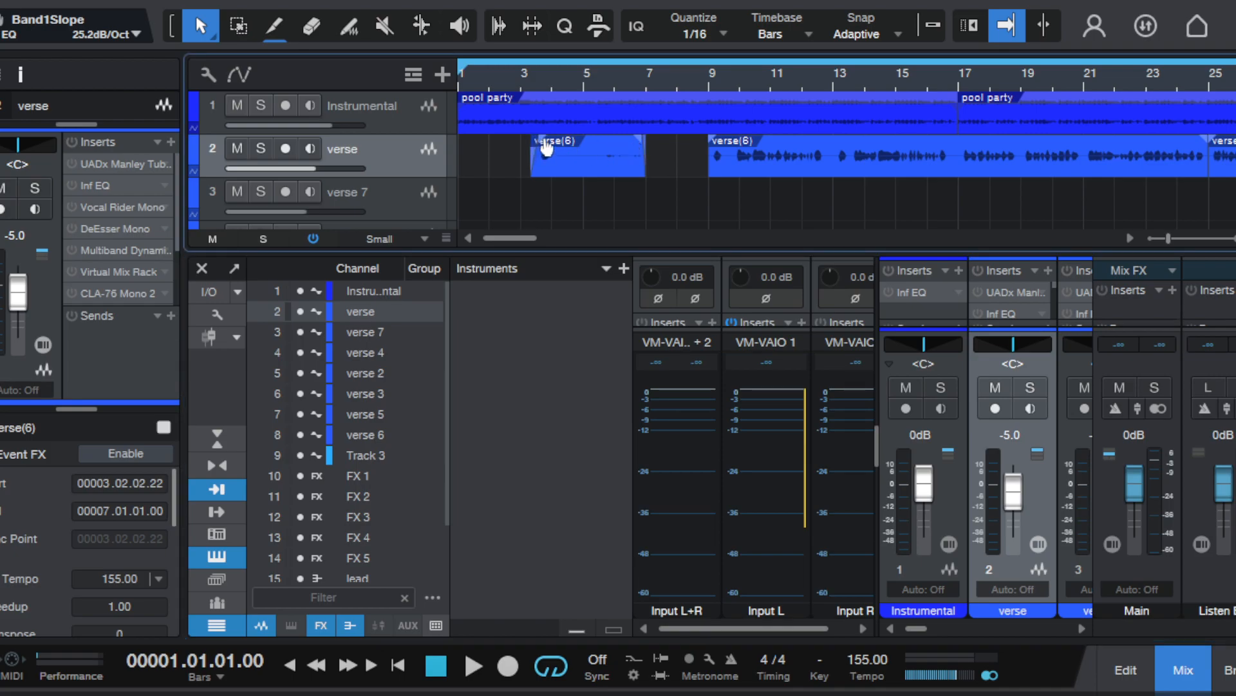
drag(530, 175, 535, 175)
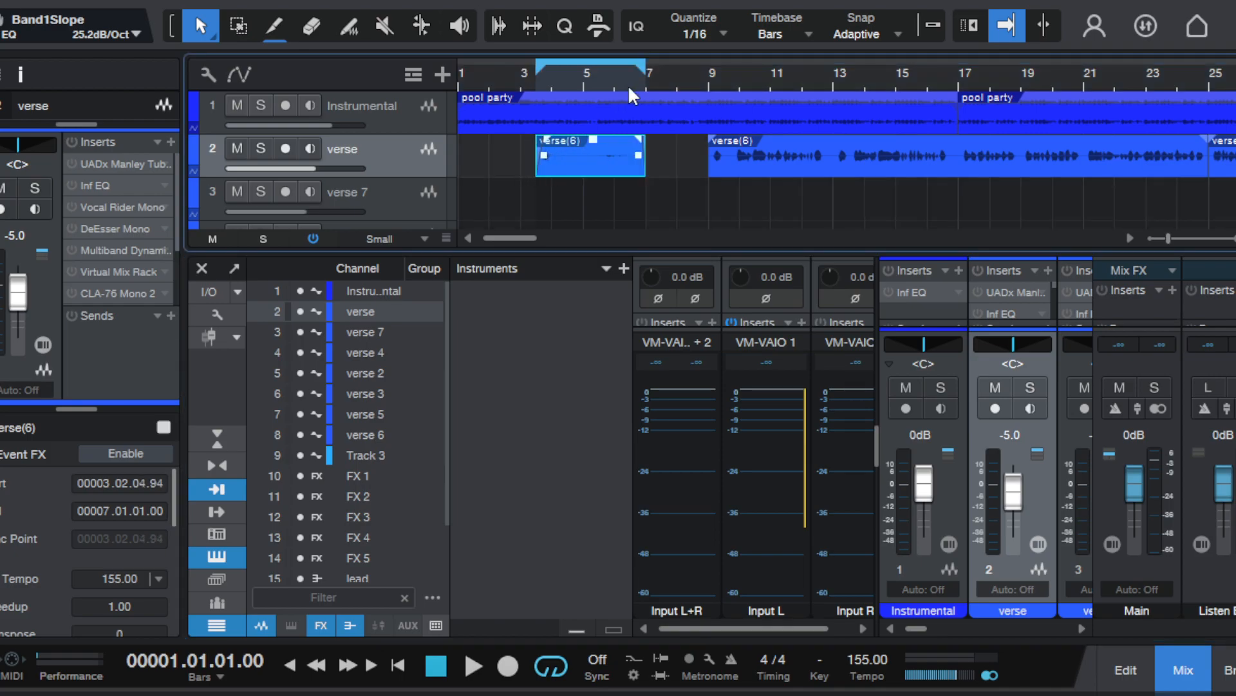
key(slash)
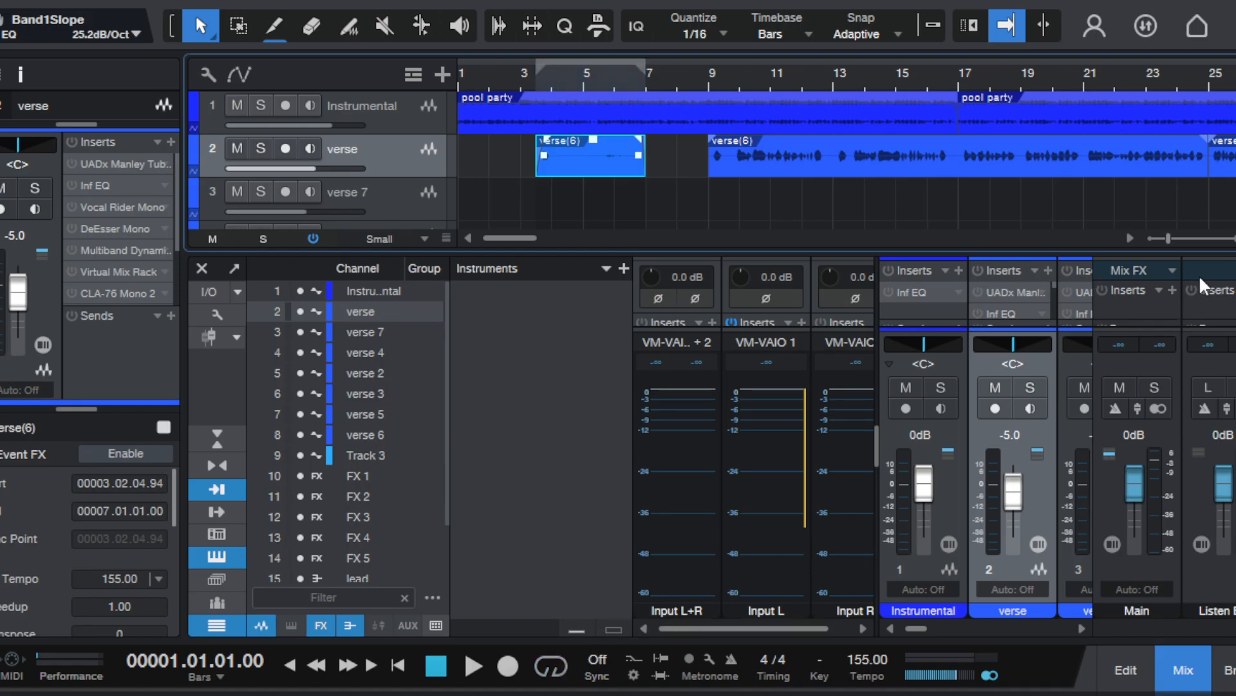
- Move the boundary between the two short verse events in bar 49 to 00049.03.01.45
scroll(1202, 244, up, 2)
scroll(1073, 244, down, 8)
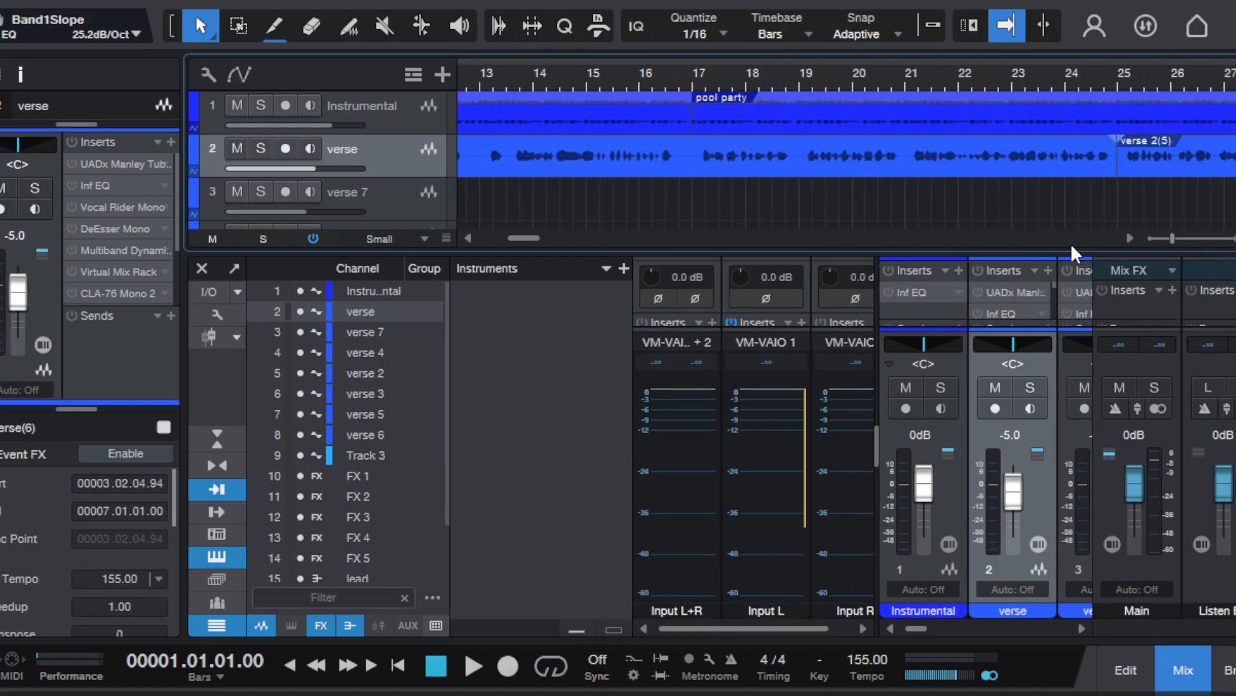
scroll(1070, 243, down, 10)
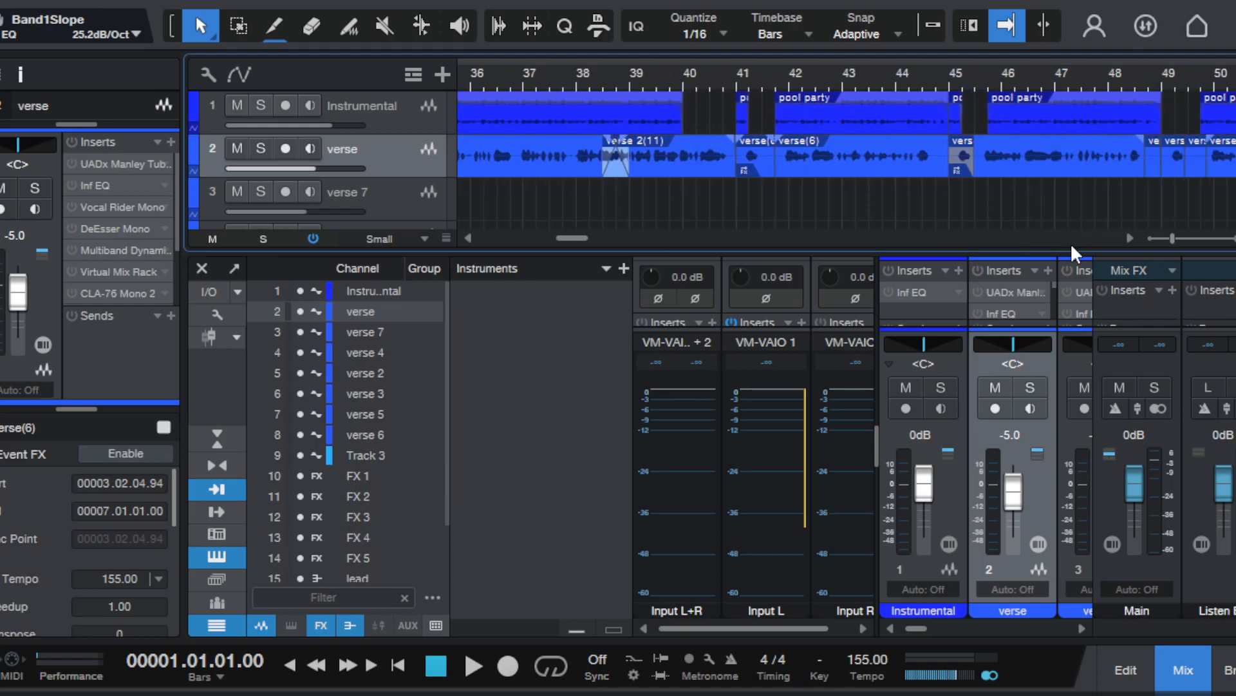
scroll(1070, 243, down, 2)
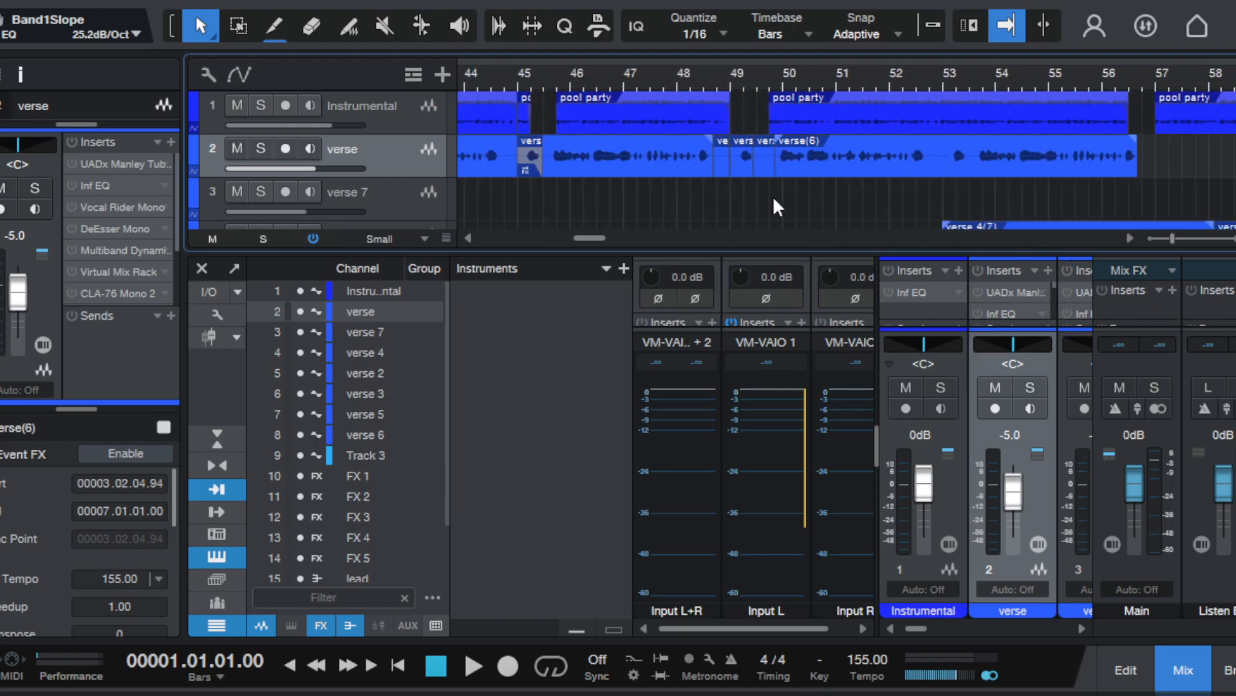
drag(753, 177, 757, 178)
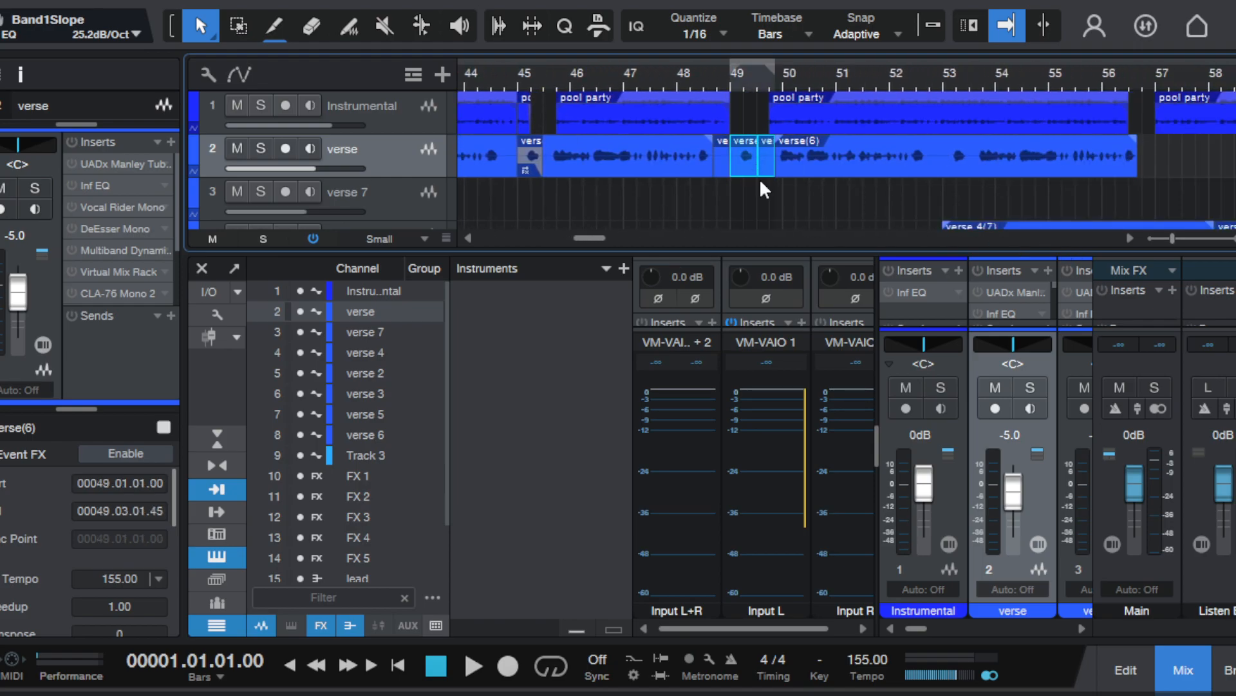
- Play the song from bar 9 to about bar 25 with the track effects bypassed, then stop playback
scroll(839, 240, up, 10)
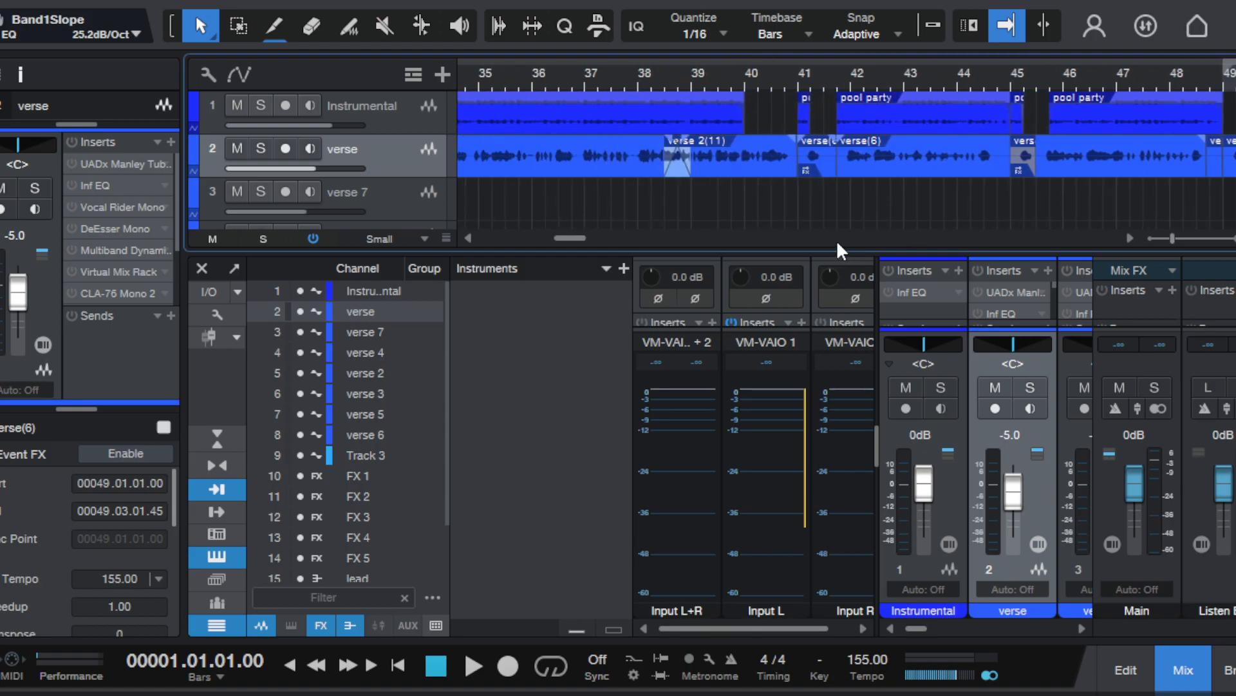
scroll(838, 244, up, 6)
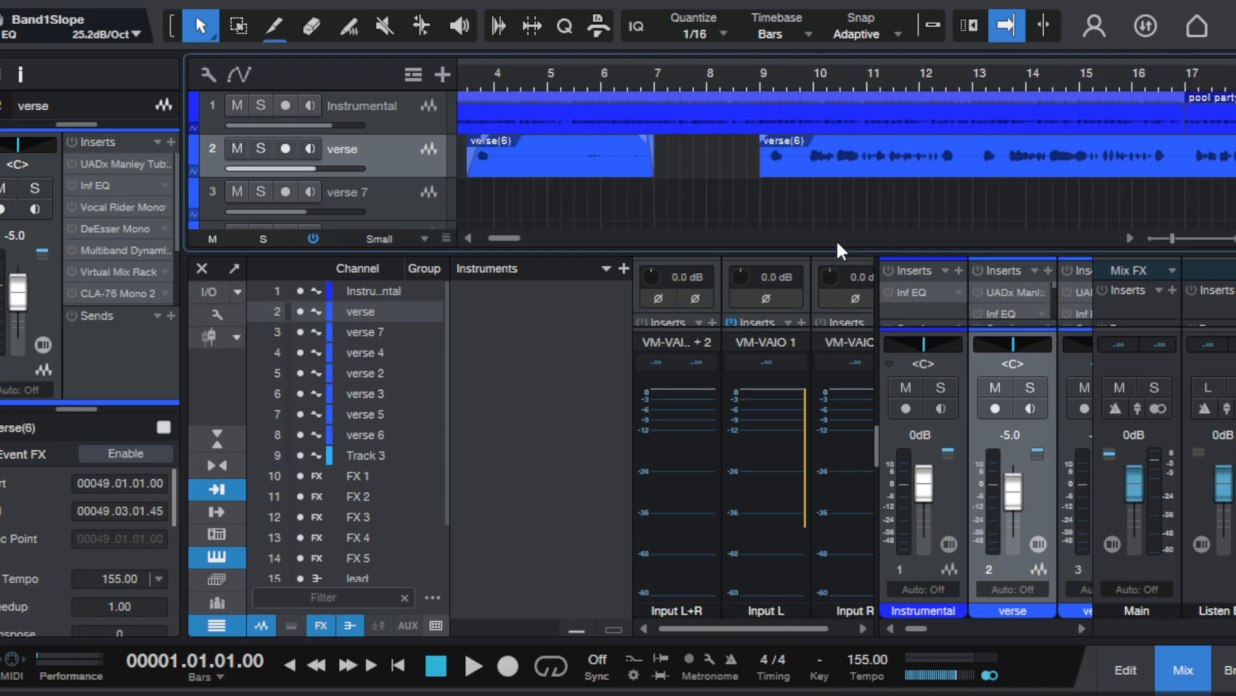
click(762, 79)
drag(792, 252, 799, 181)
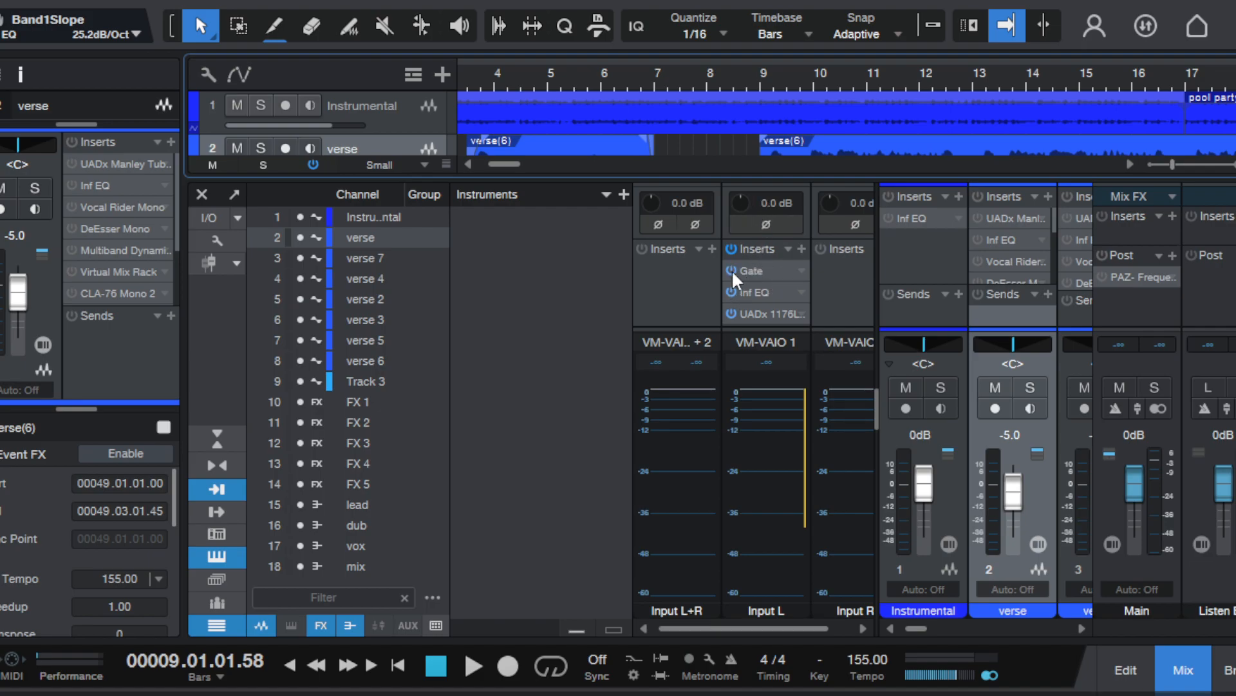
drag(776, 180, 780, 337)
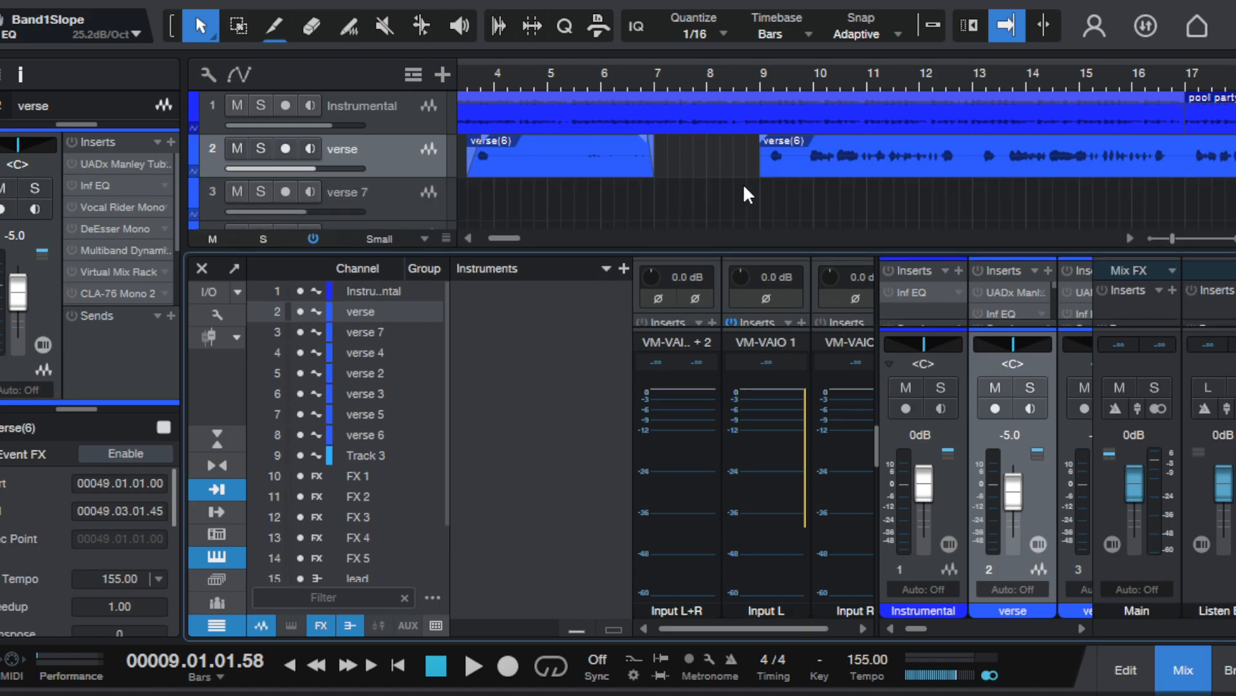
key(space)
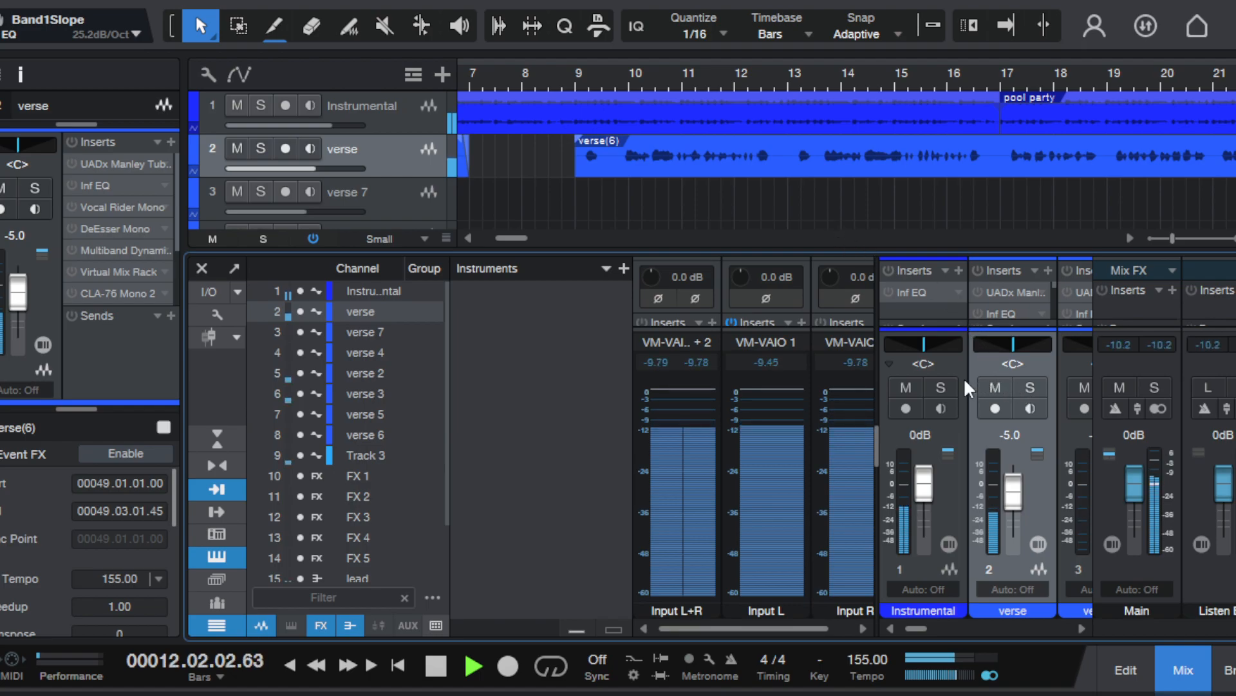
scroll(1182, 240, down, 4)
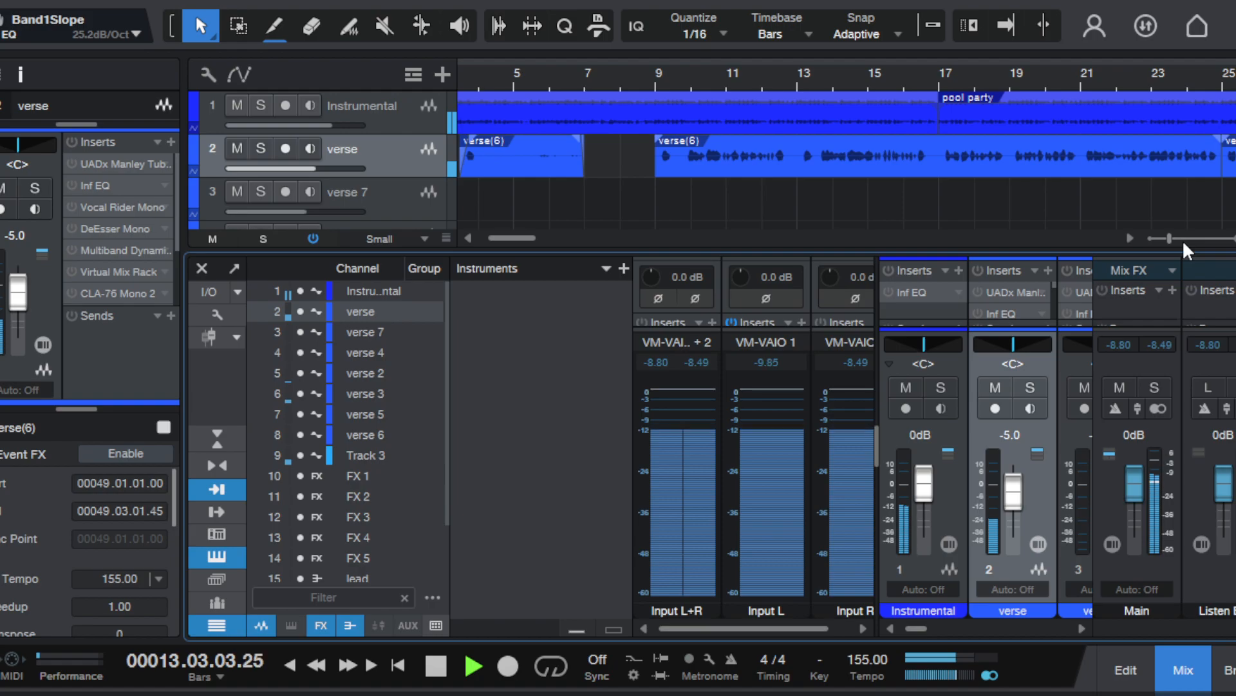
scroll(1023, 172, down, 2)
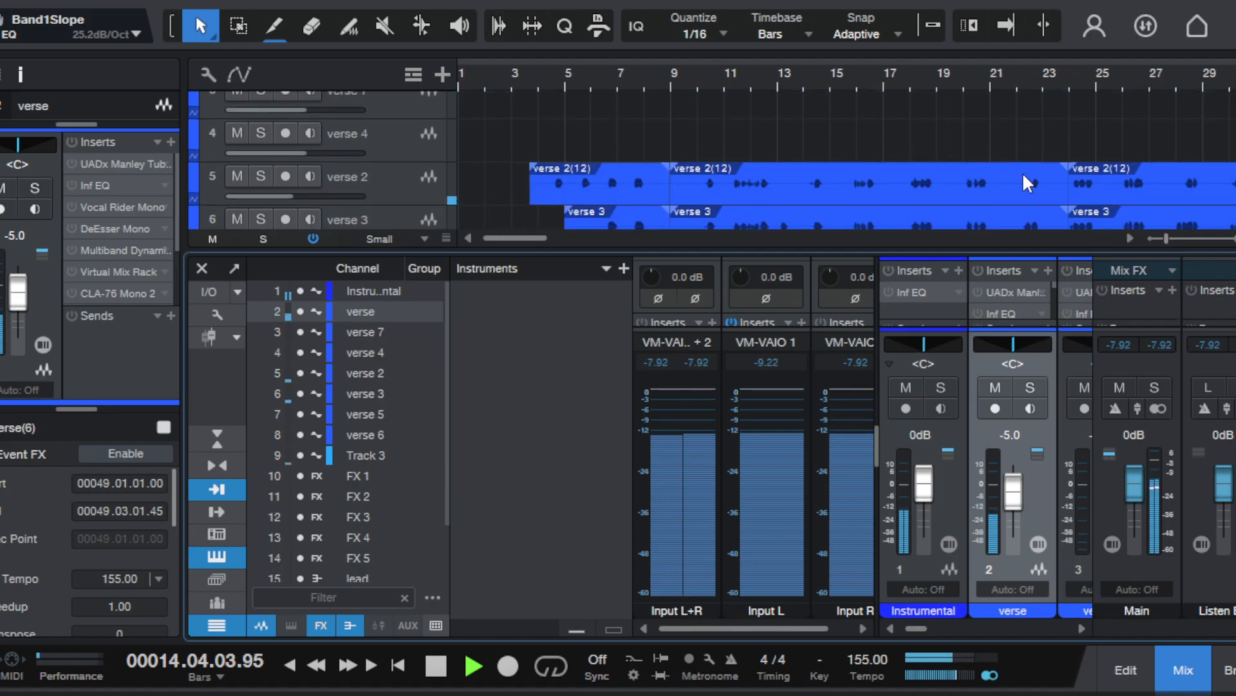
scroll(1022, 172, down, 1)
scroll(1024, 175, up, 3)
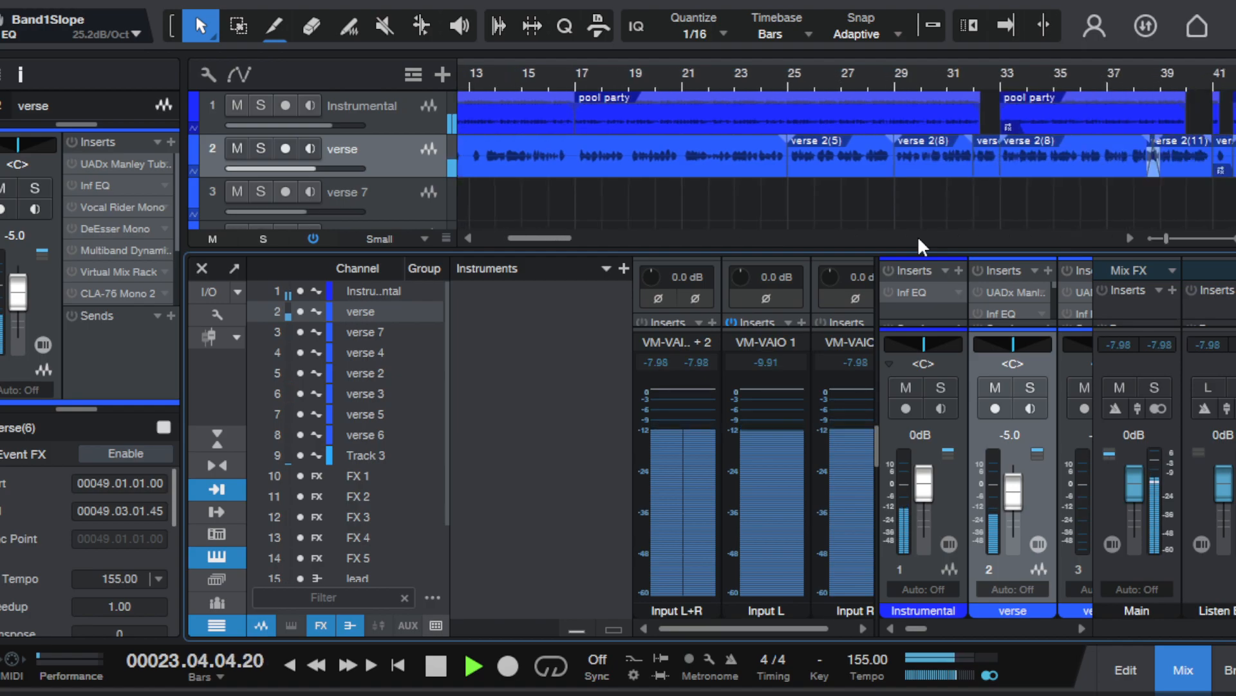
key(space)
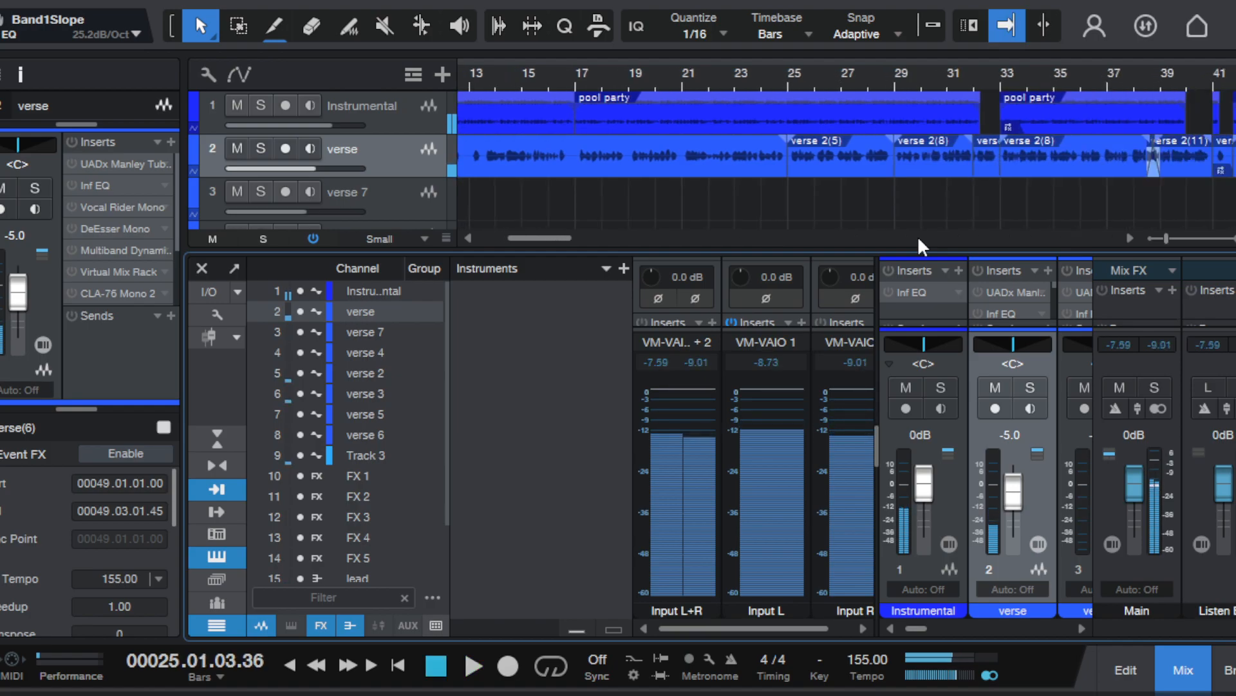
- Re-enable the insert effects on all tracks and solo the verse and Instrumental tracks
scroll(908, 237, up, 6)
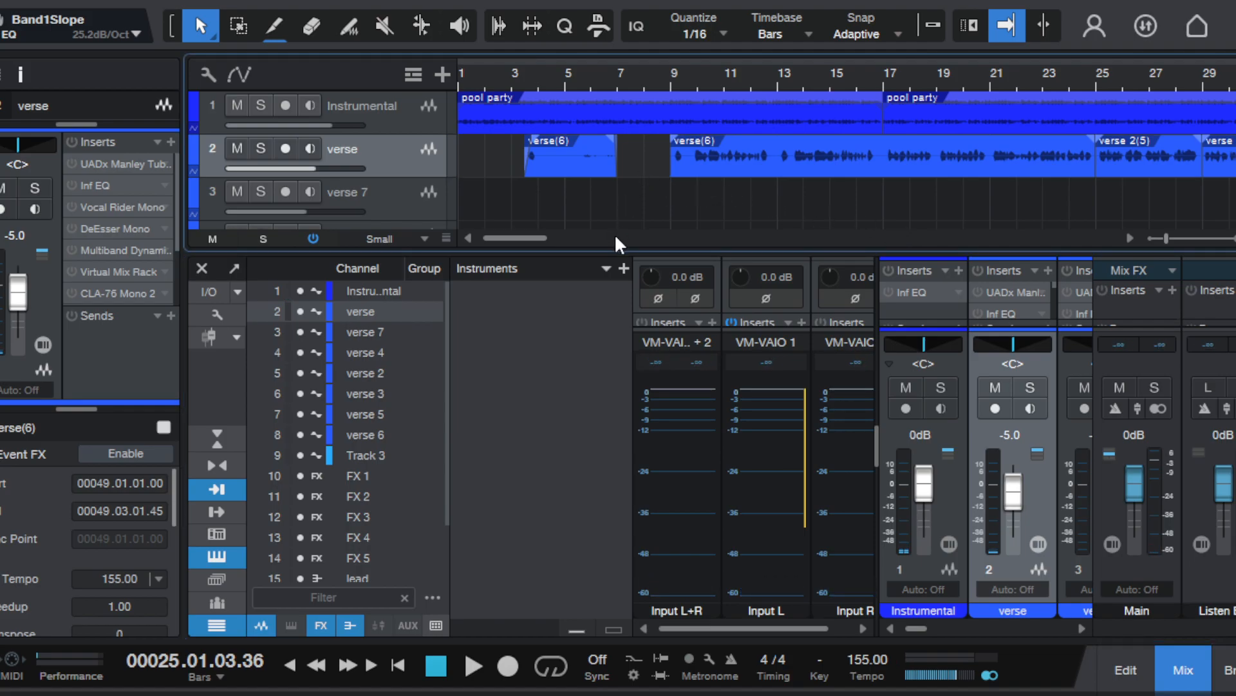
scroll(616, 238, right, 4)
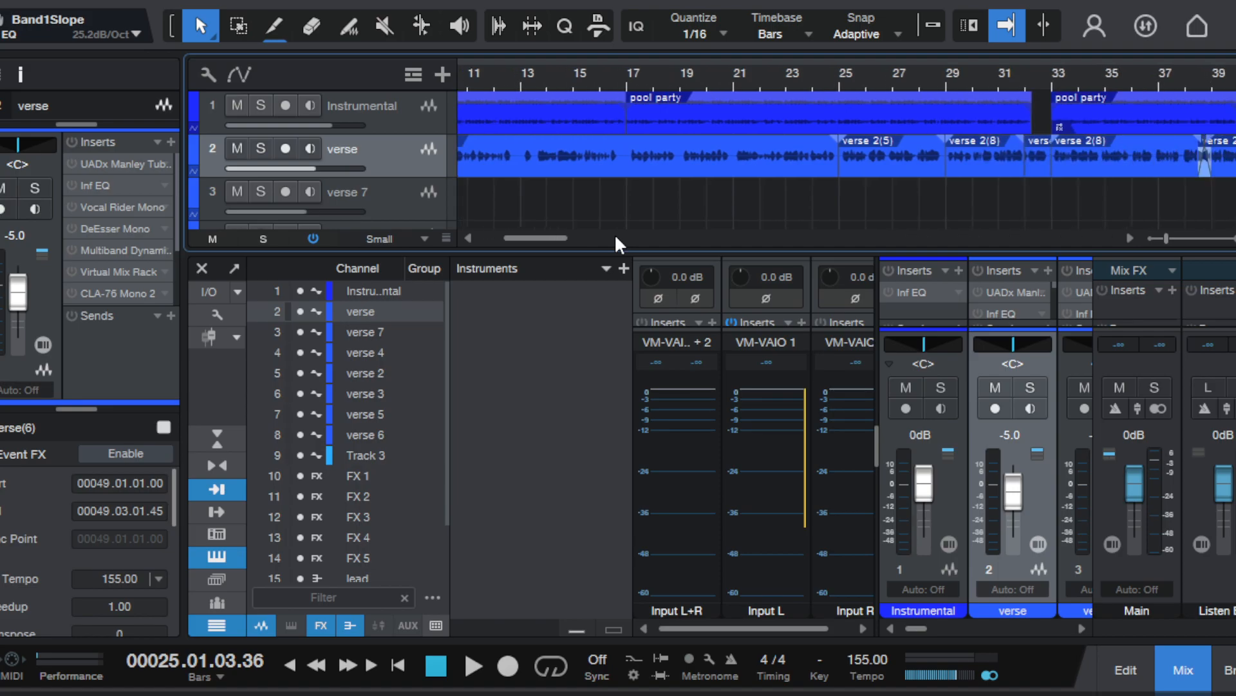
mouse_move(918, 629)
mouse_down()
mouse_move(1072, 612)
mouse_move(917, 611)
mouse_up()
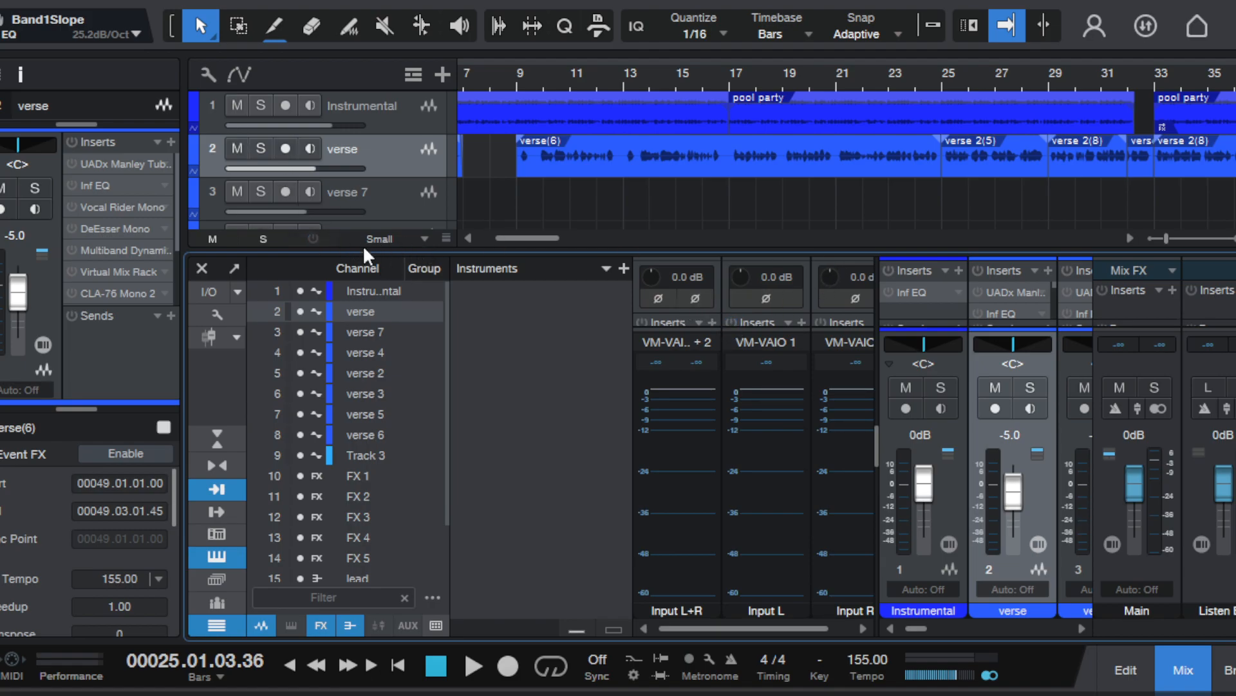
click(313, 239)
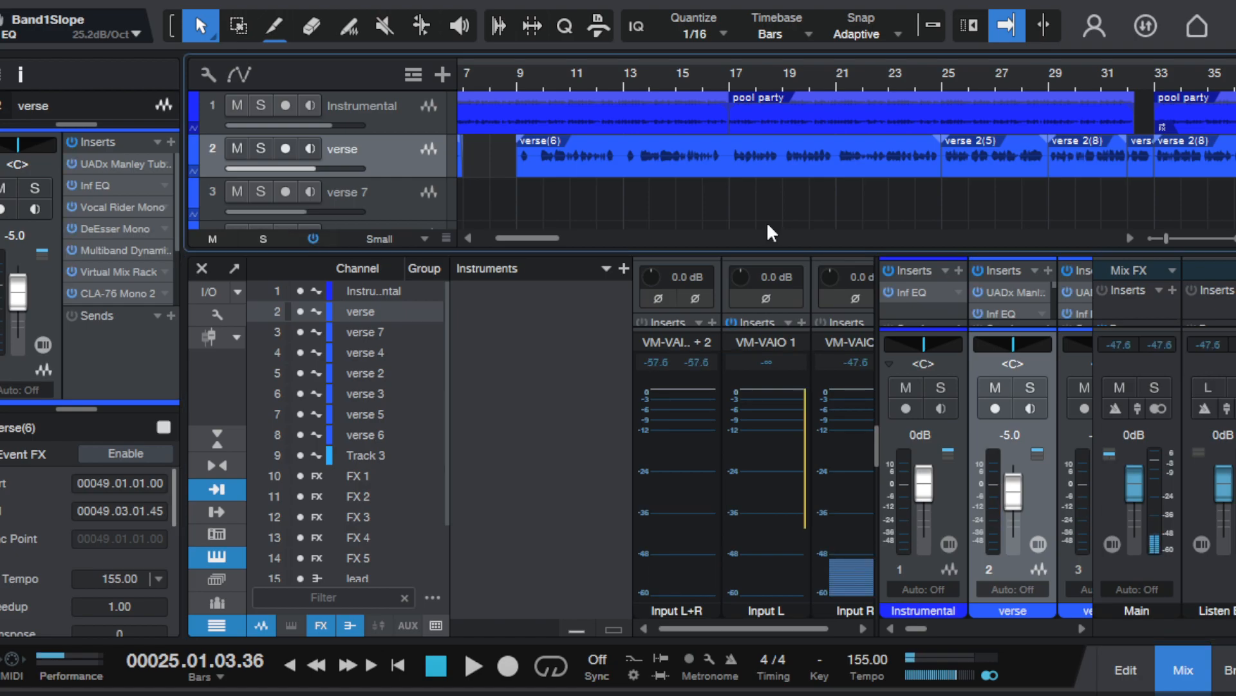
click(1017, 390)
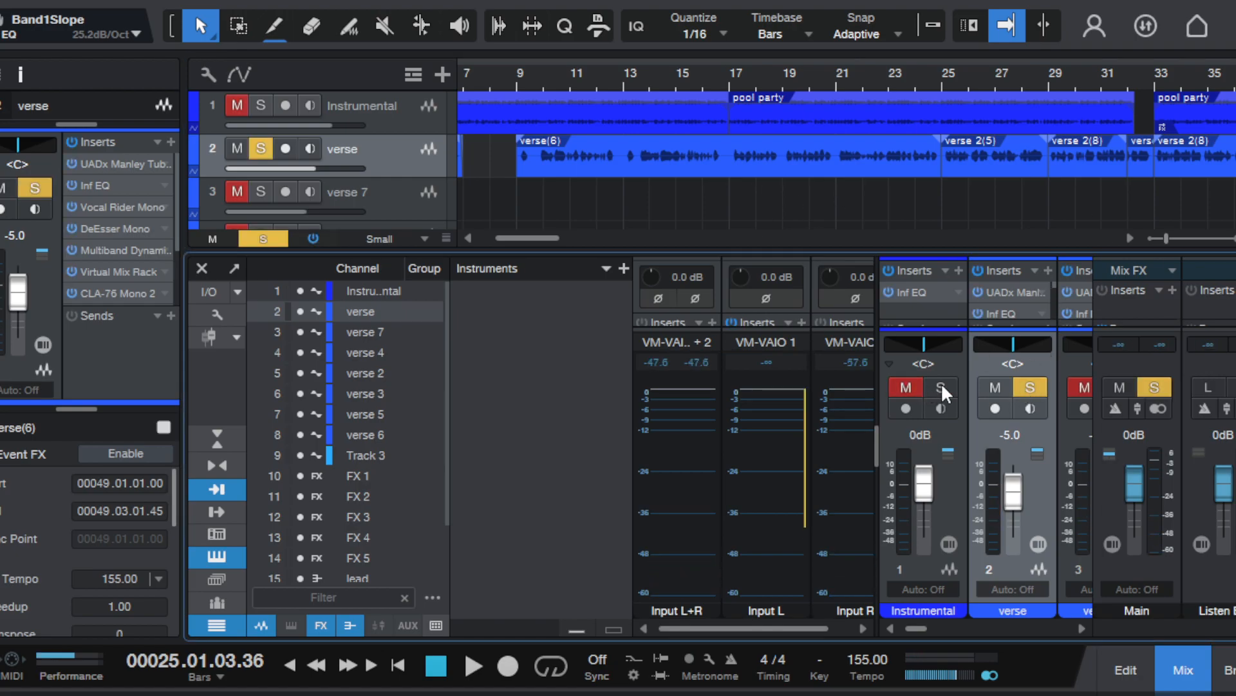
click(941, 385)
- Trim the start of the second verse event to 00009.01.02.20 and deselect it
scroll(634, 231, left, 3)
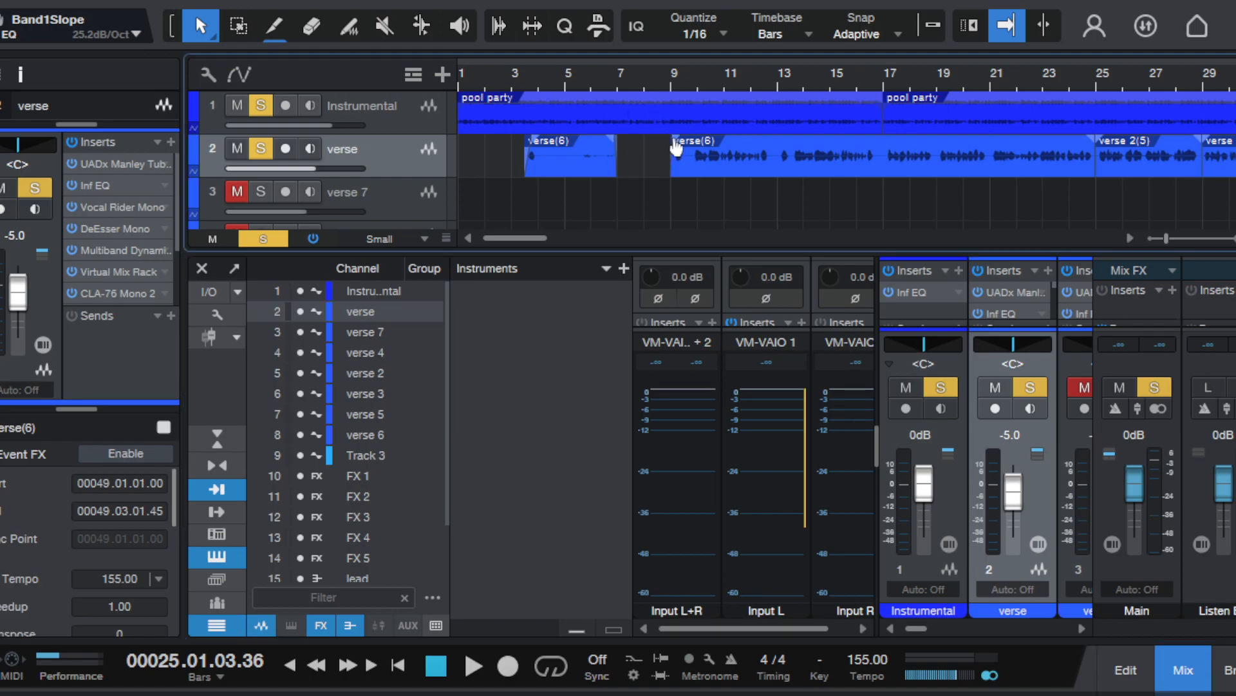
click(670, 158)
drag(662, 162, 665, 158)
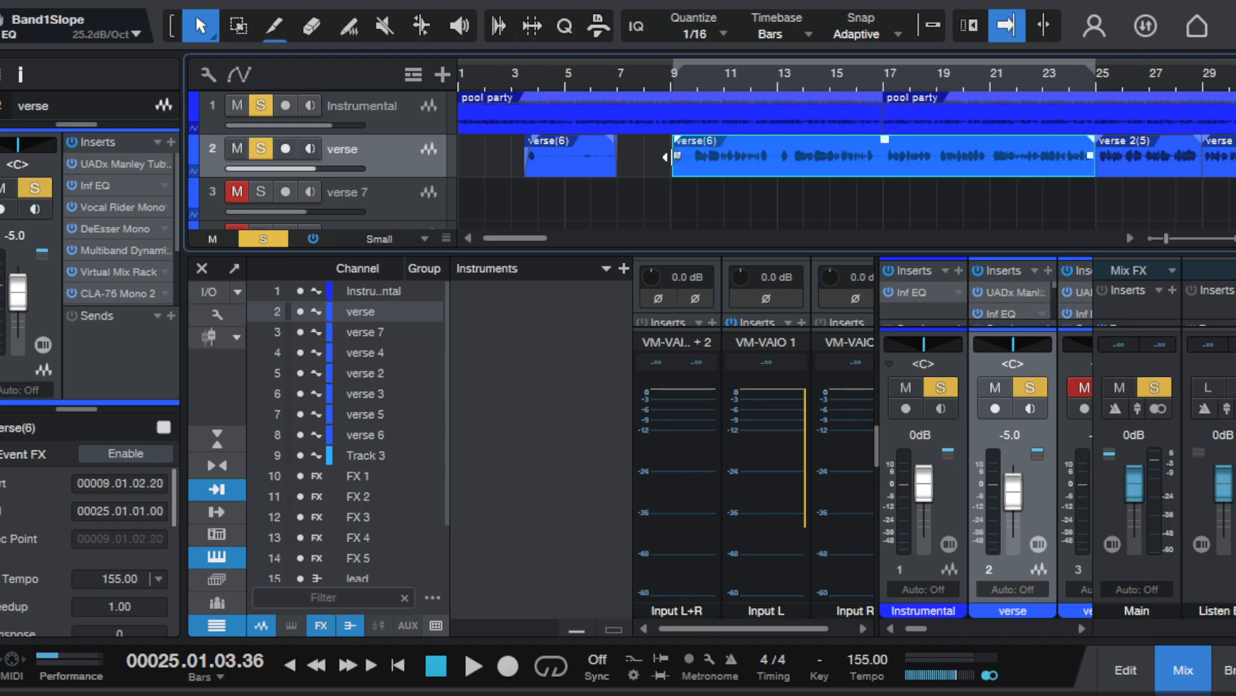
click(652, 153)
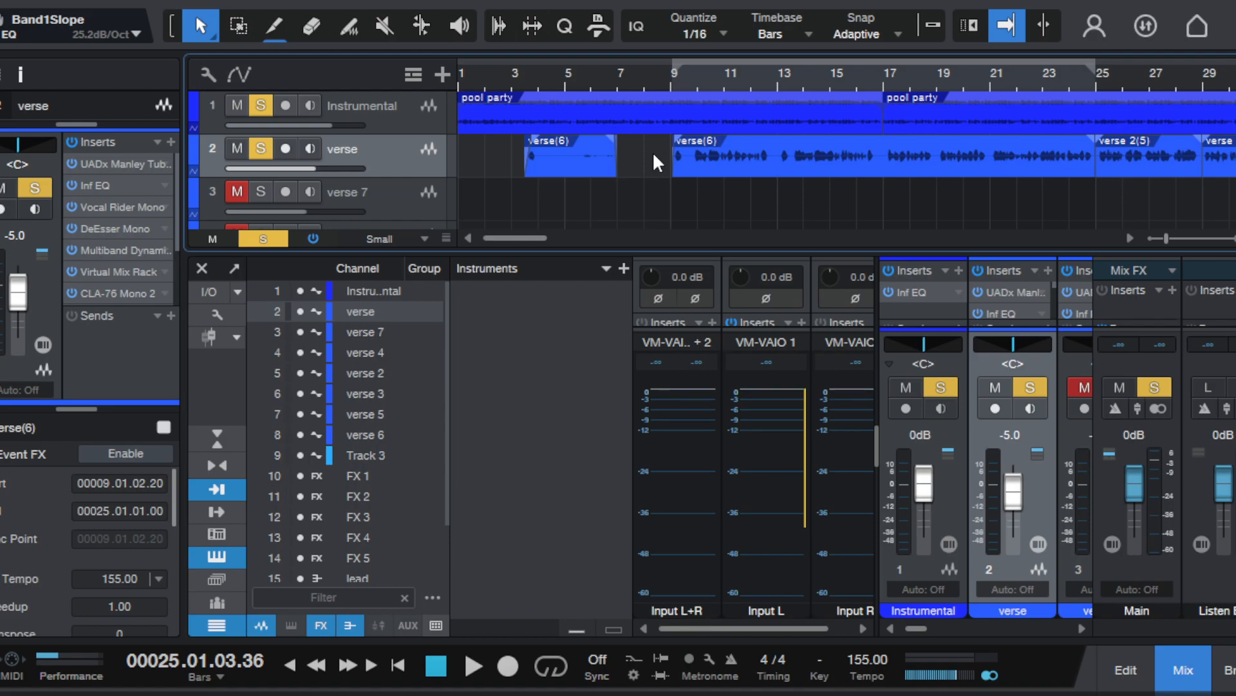
- Play the soloed verse and Instrumental tracks from bar 9 with their effects active
click(671, 84)
key(space)
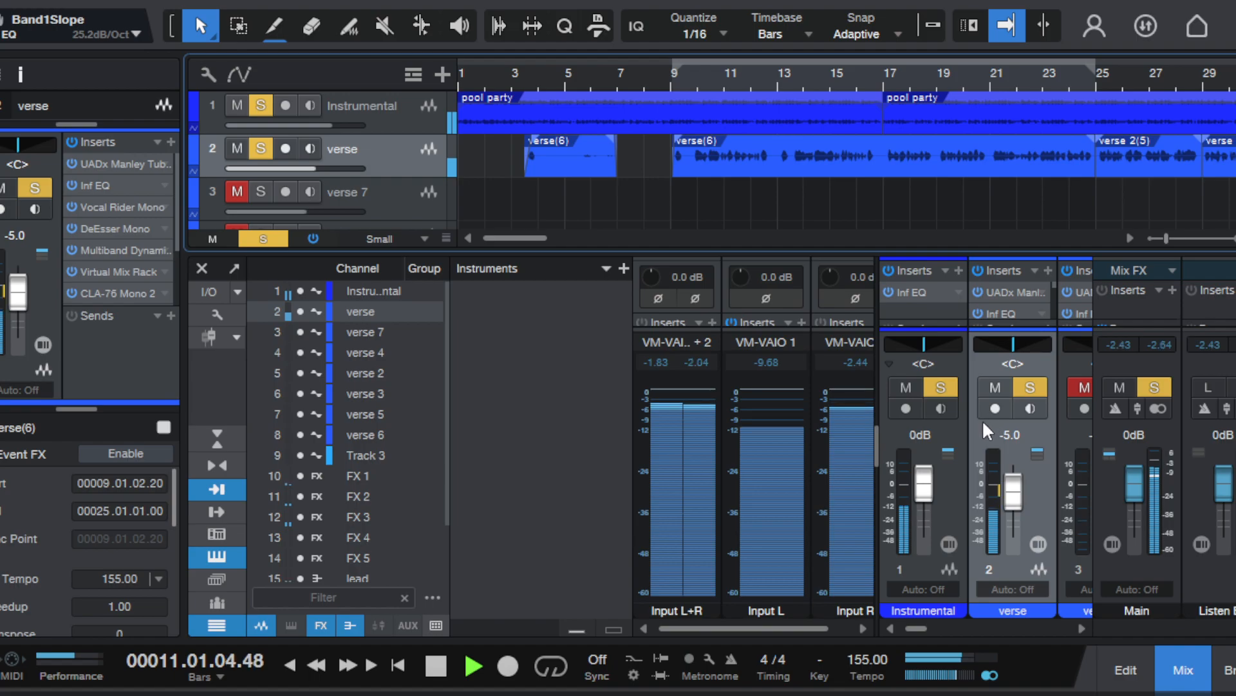
- Bypass the mix bus's inserts during playback and stop the song at about bar 20
drag(918, 626, 1062, 622)
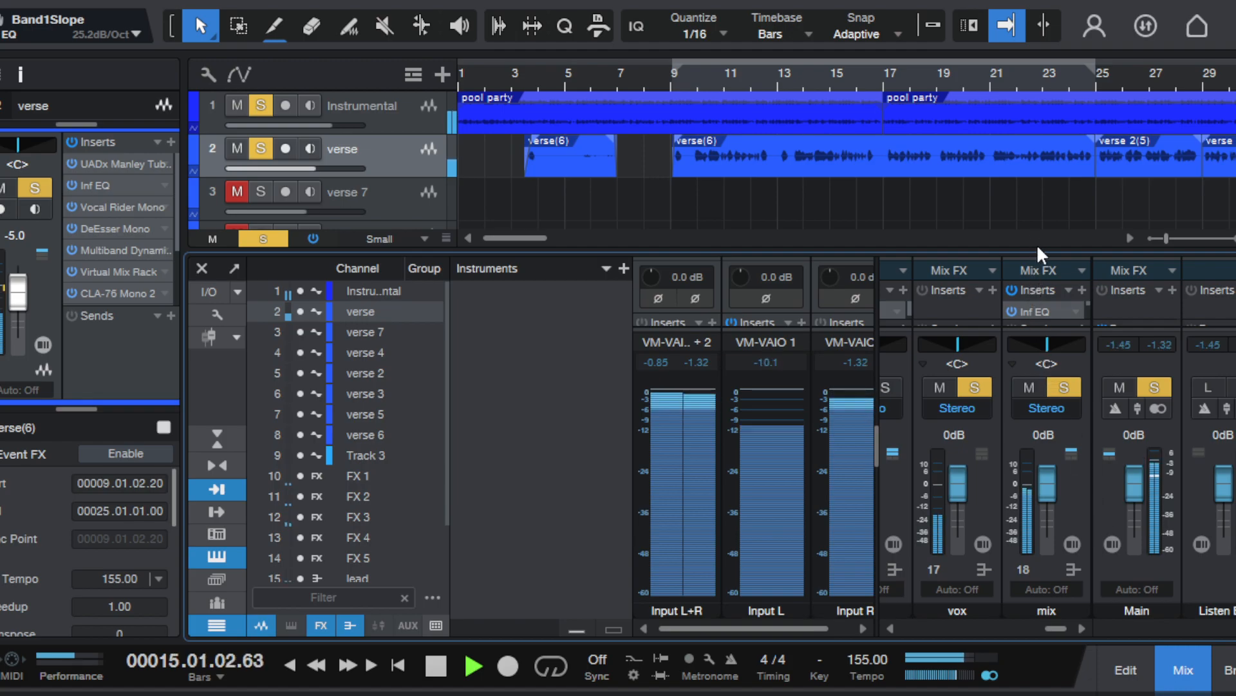
drag(1038, 246, 1017, 277)
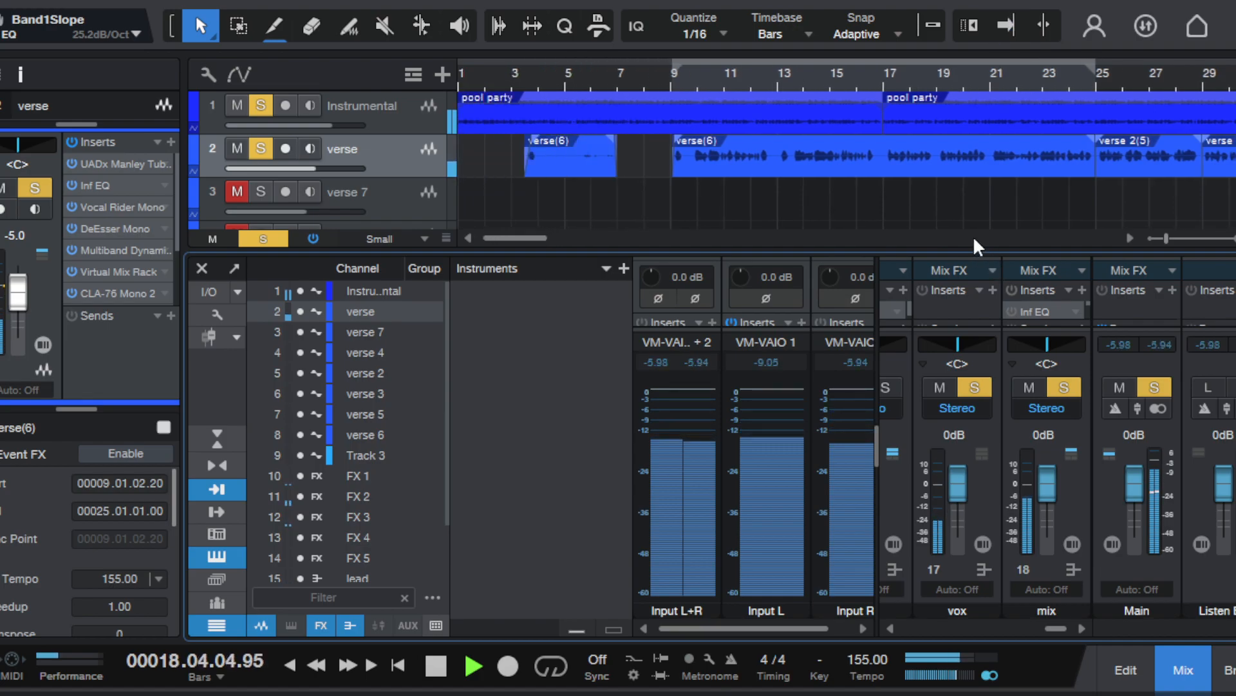
scroll(973, 239, right, 3)
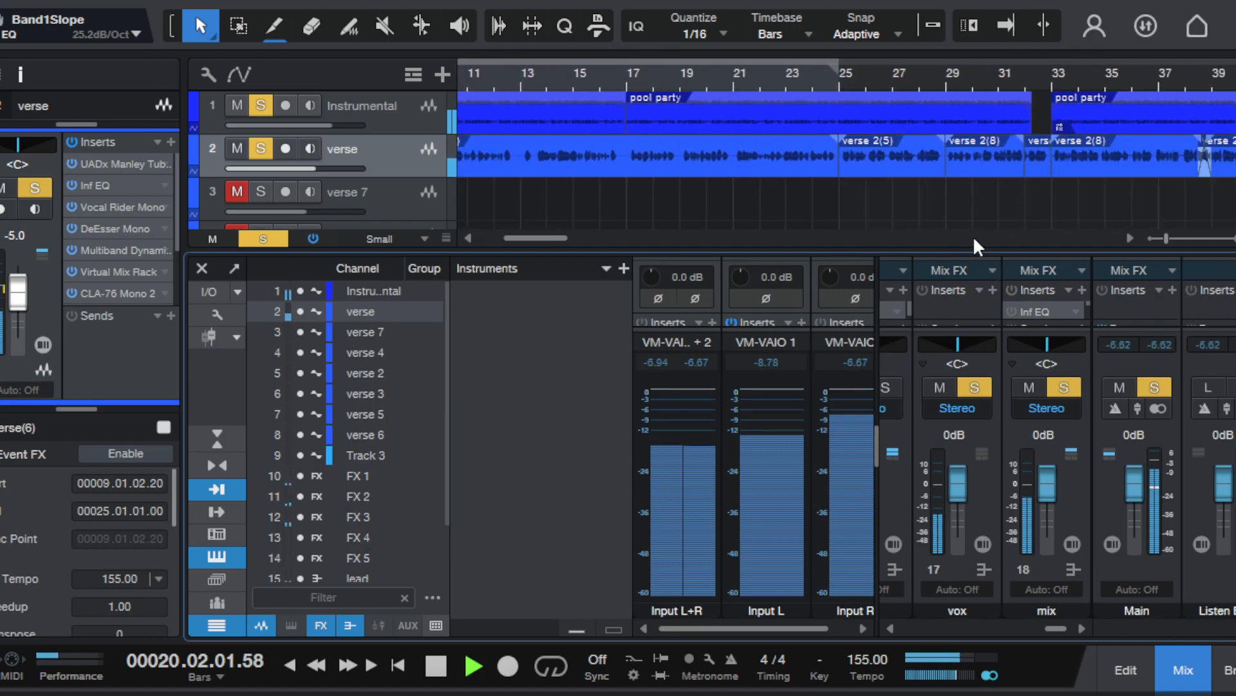
key(space)
scroll(972, 235, left, 3)
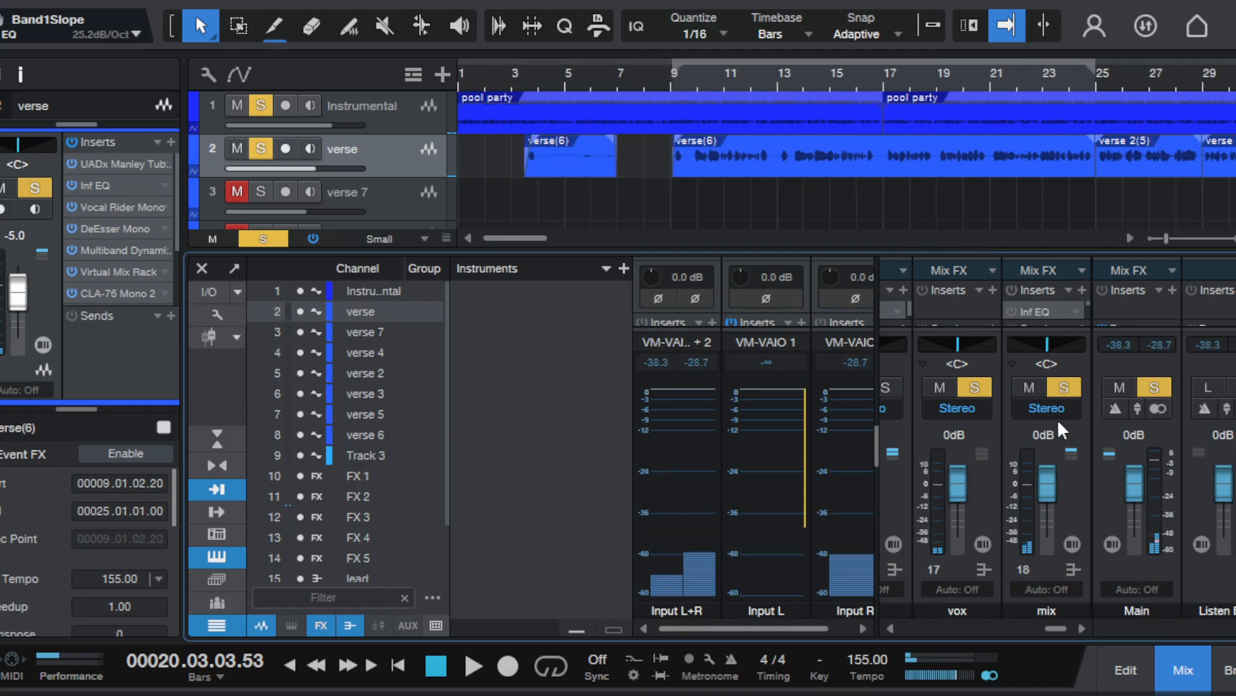
- Select the short verse event starting at bar 49 and play the soloed tracks from bar 9 with track effects active
scroll(1172, 236, down, 2)
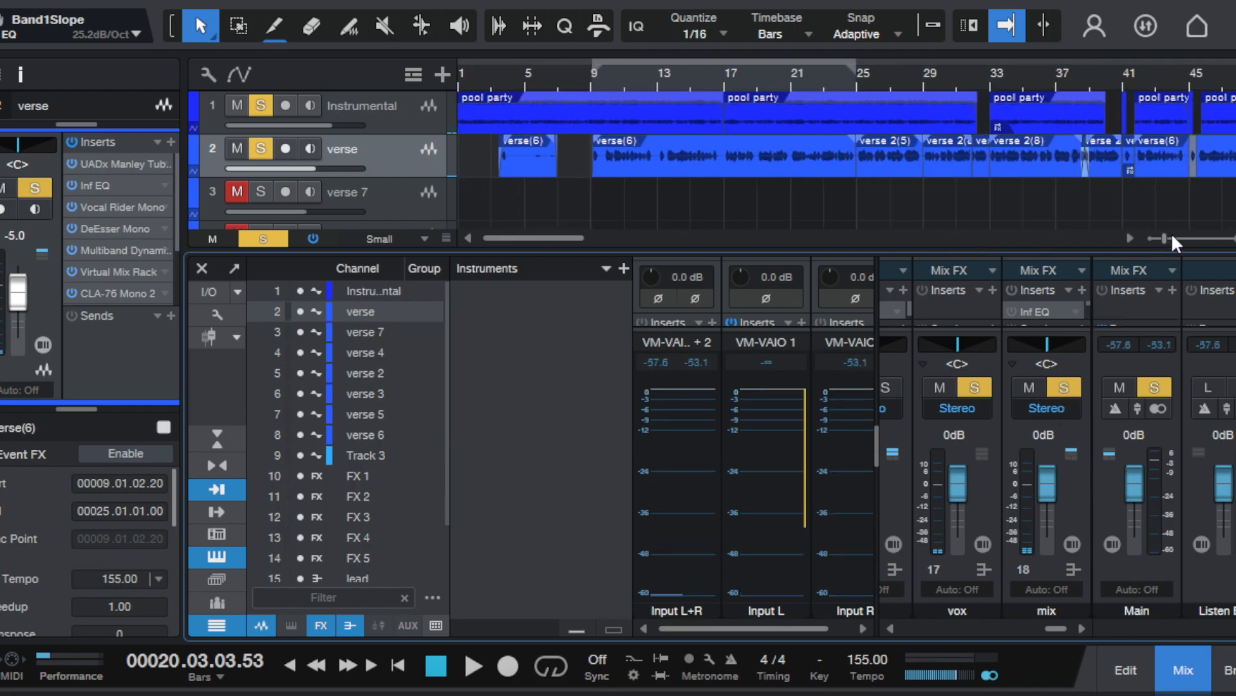
scroll(1172, 235, down, 1)
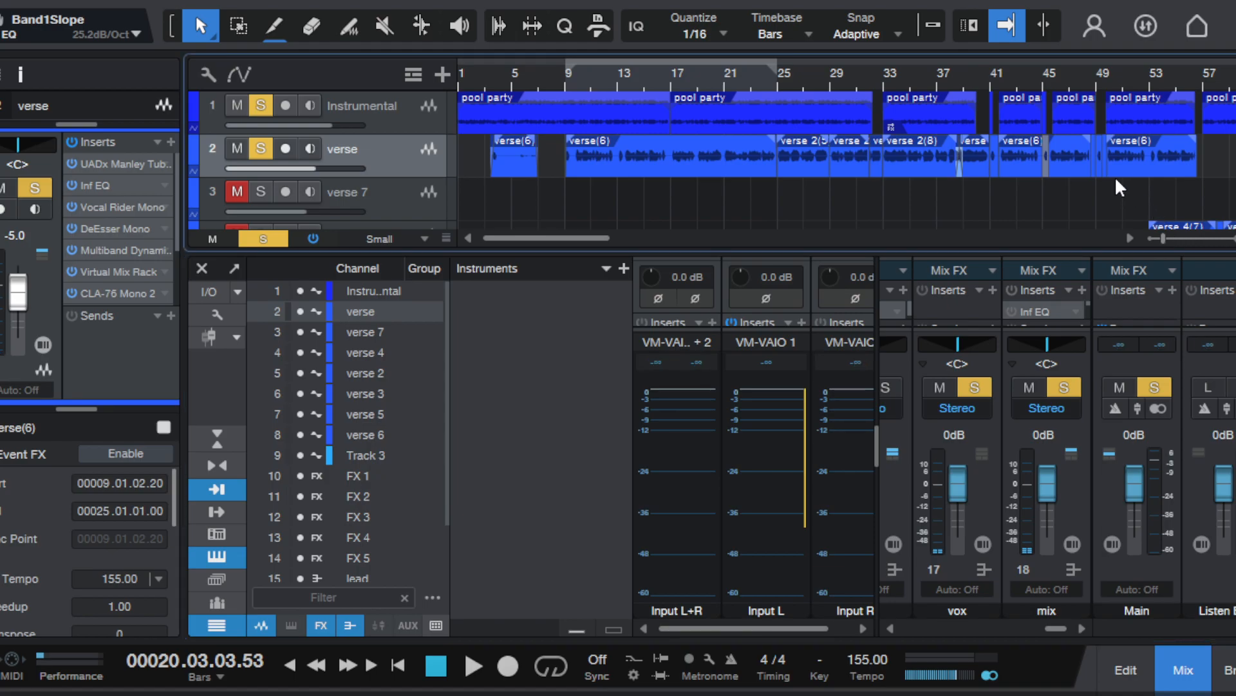
click(1092, 169)
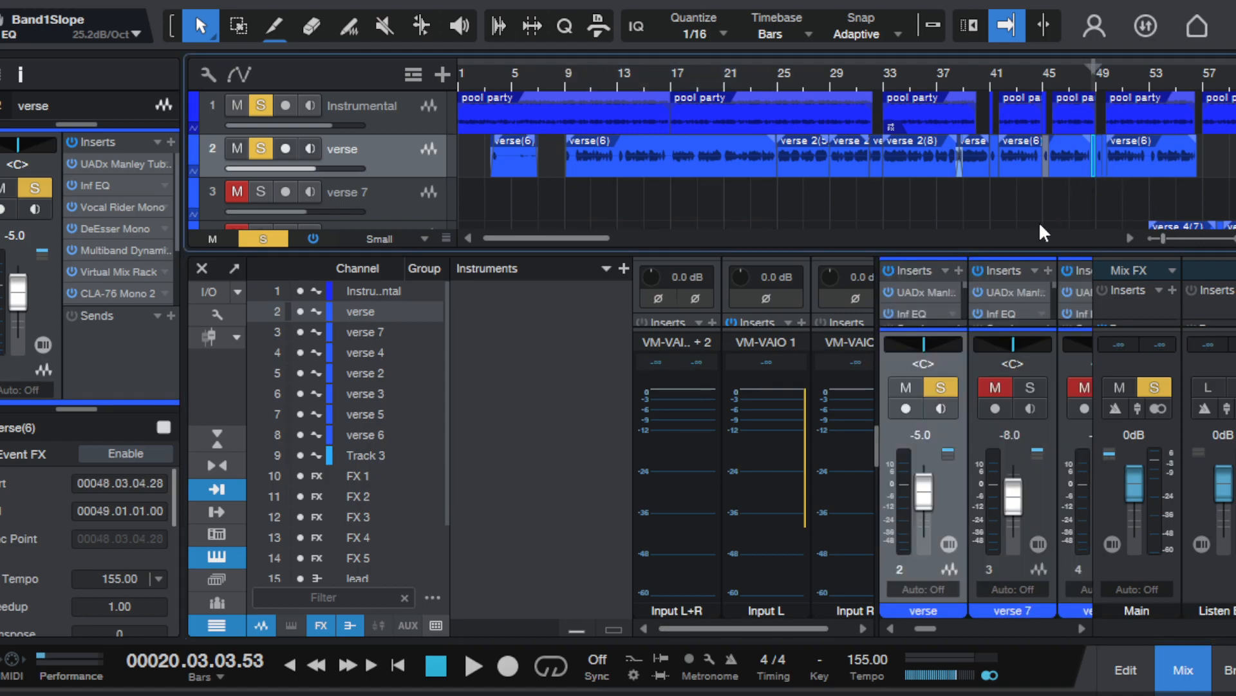
key(Right)
click(562, 79)
key(space)
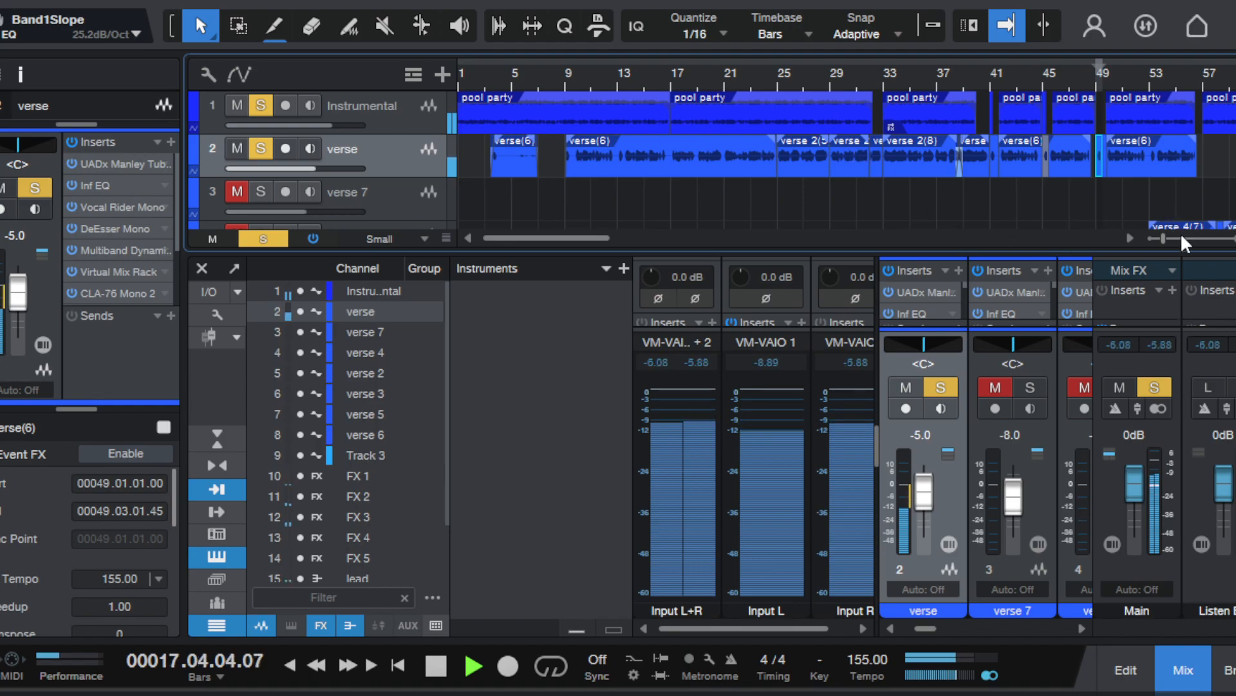
- Widen the mixer's channel section to show Instrumental and verse during playback, and stop at about bar 29
scroll(1182, 236, down, 3)
scroll(1182, 236, up, 6)
scroll(1181, 235, down, 3)
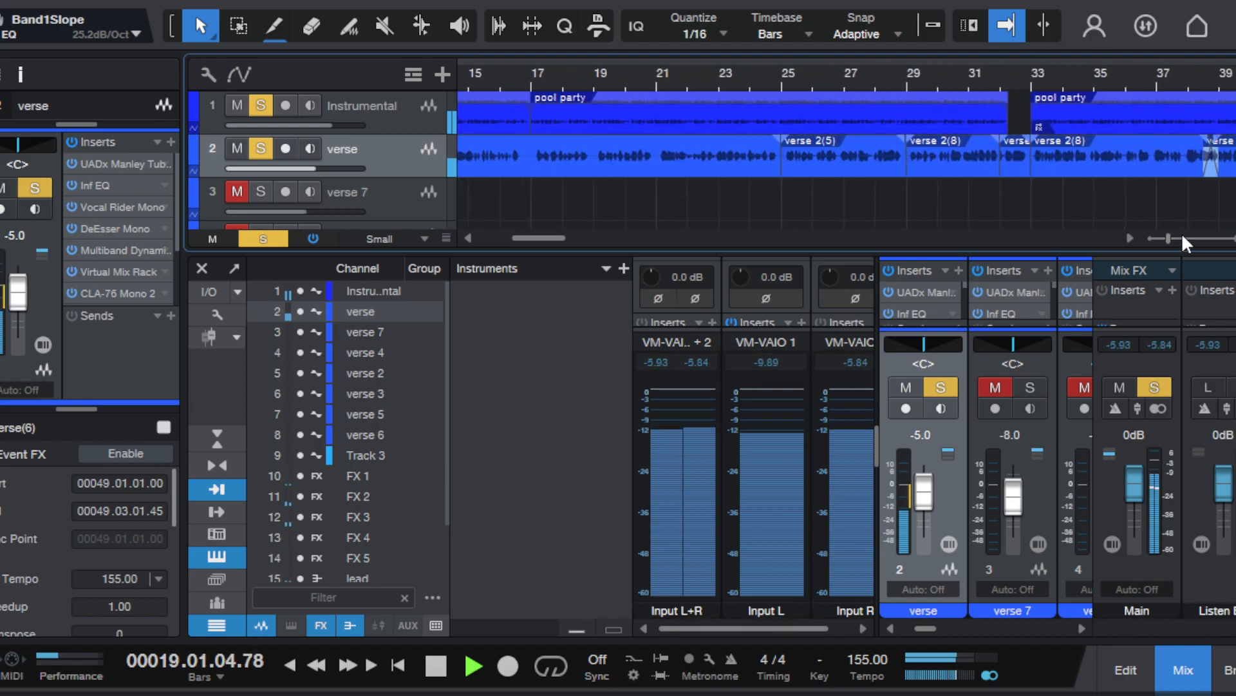
scroll(1184, 238, up, 3)
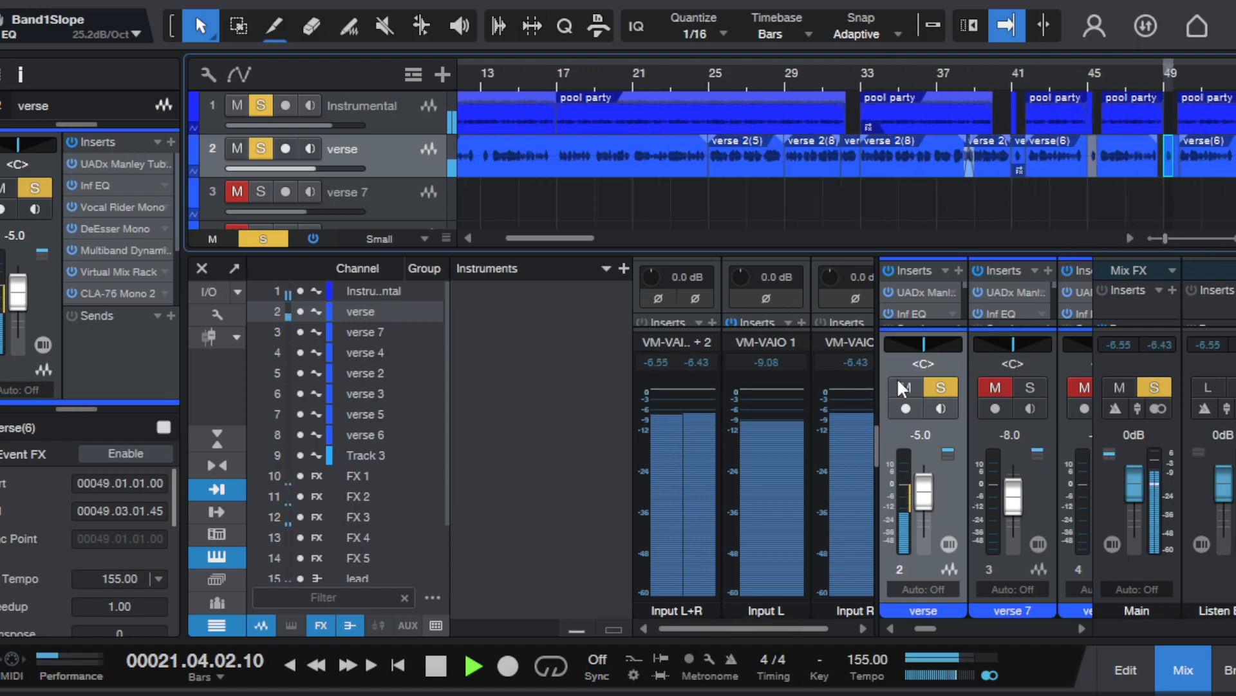
drag(877, 444, 661, 443)
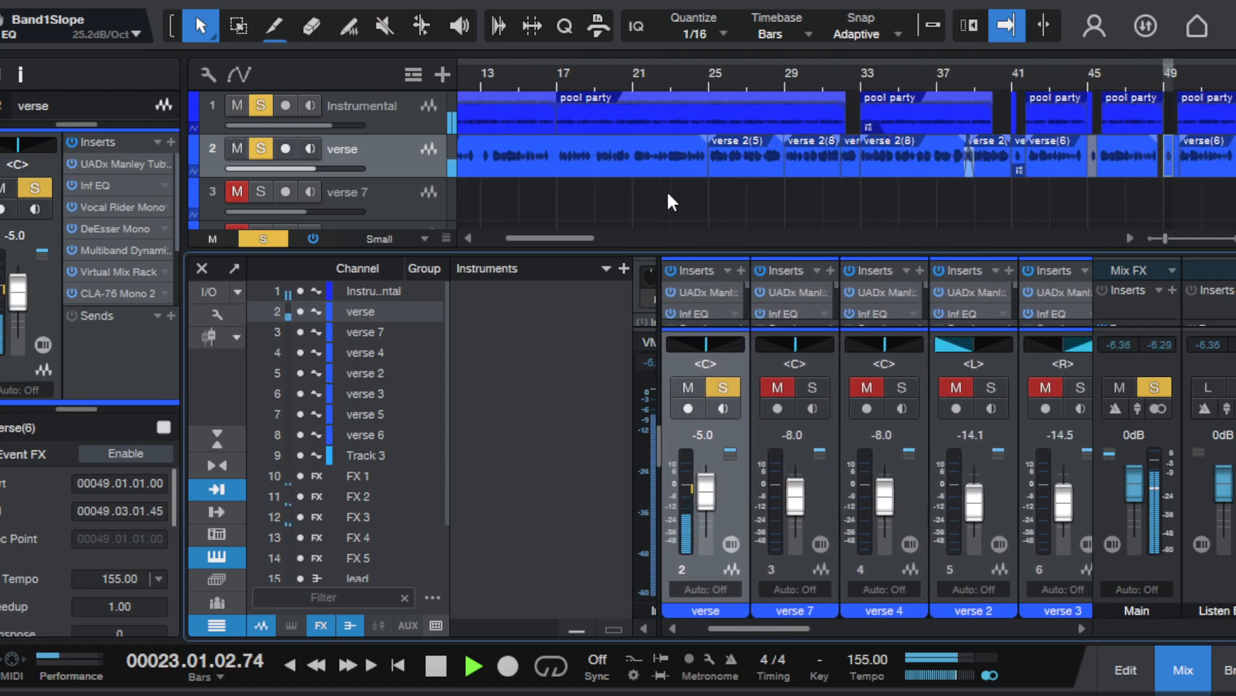
key(f)
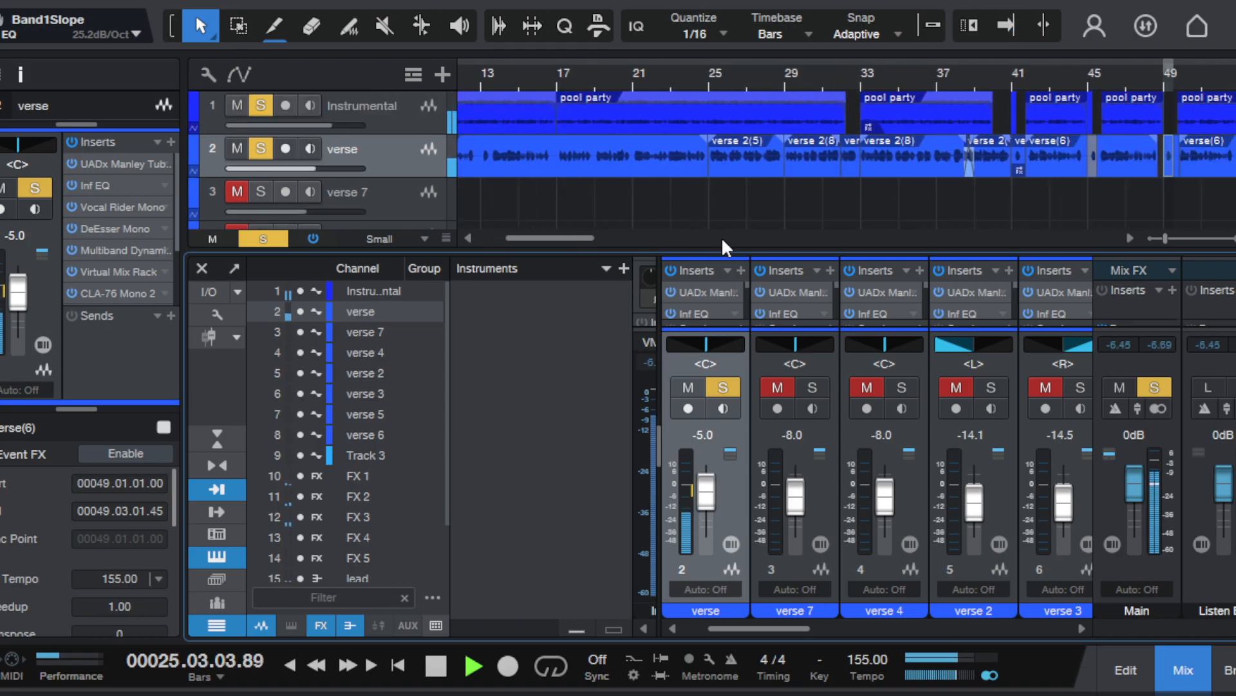
scroll(721, 237, left, 3)
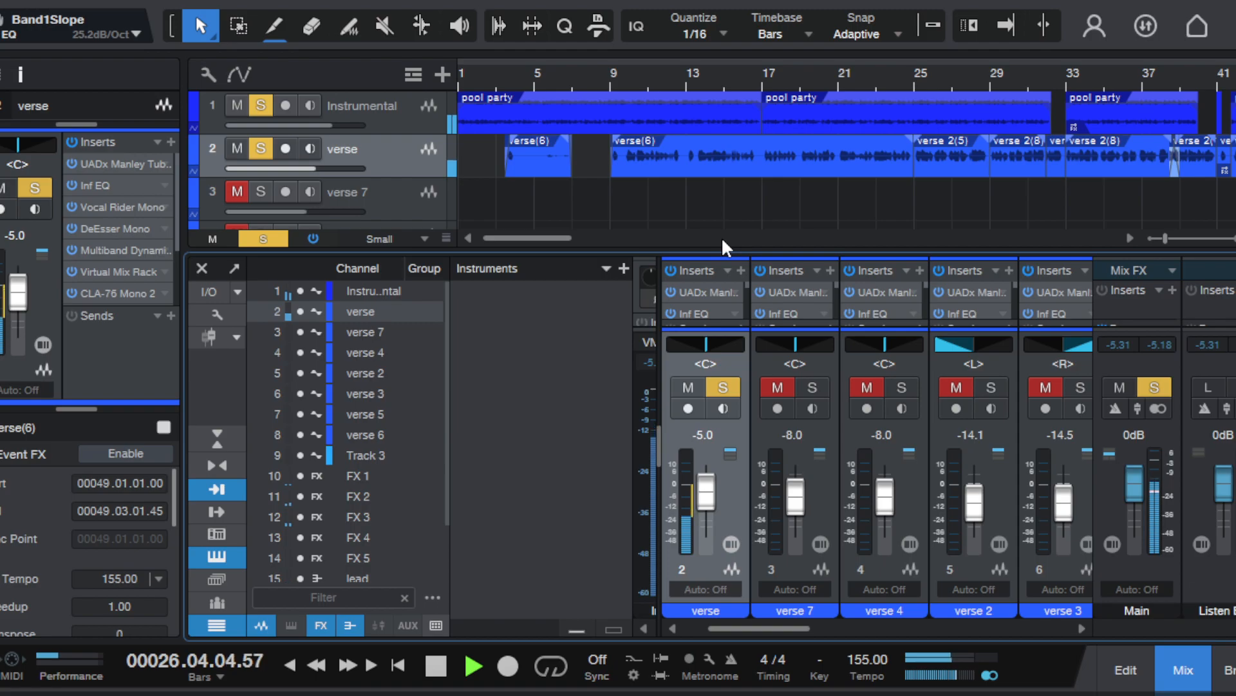
drag(786, 627, 767, 628)
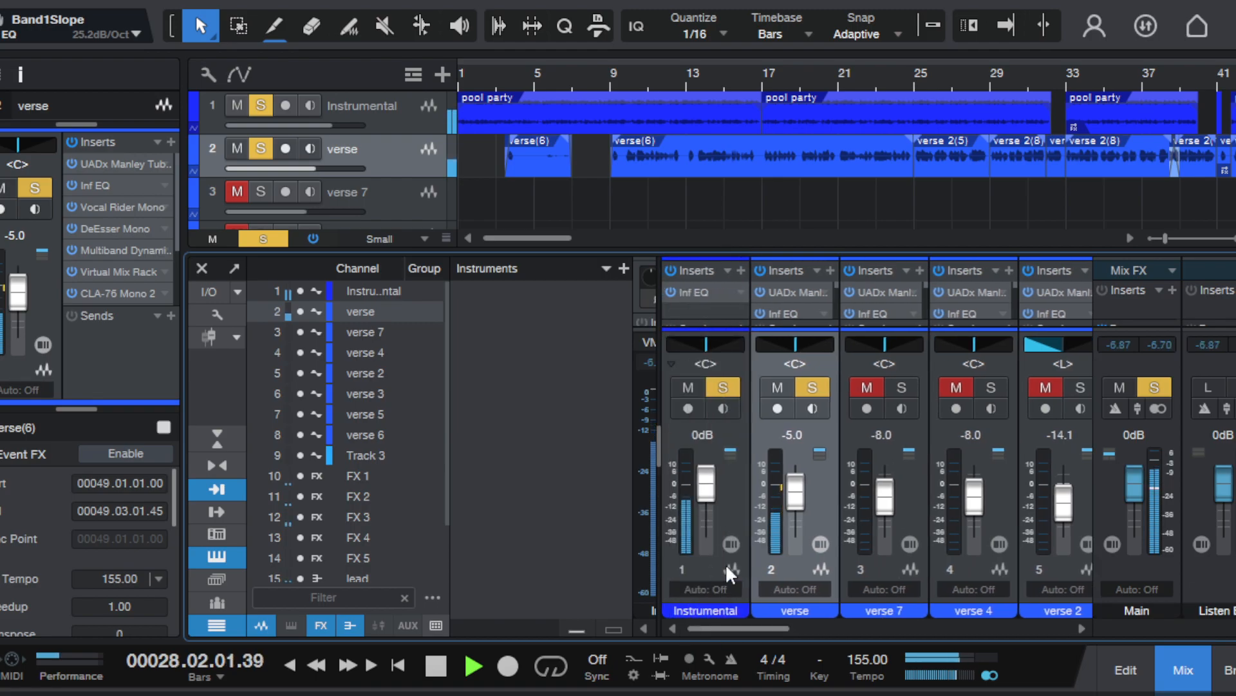
key(f)
key(space)
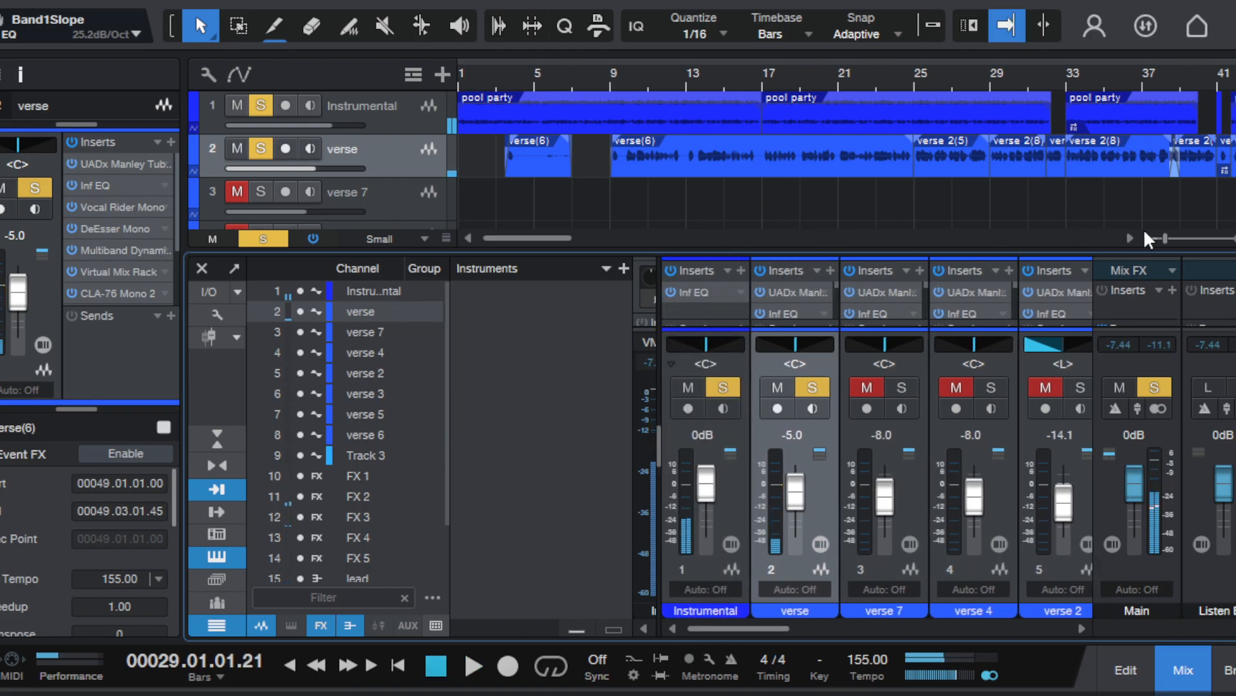
- Bypass the insert effects on all tracks and play the soloed verse and Instrumental from bar 9
scroll(1172, 234, down, 2)
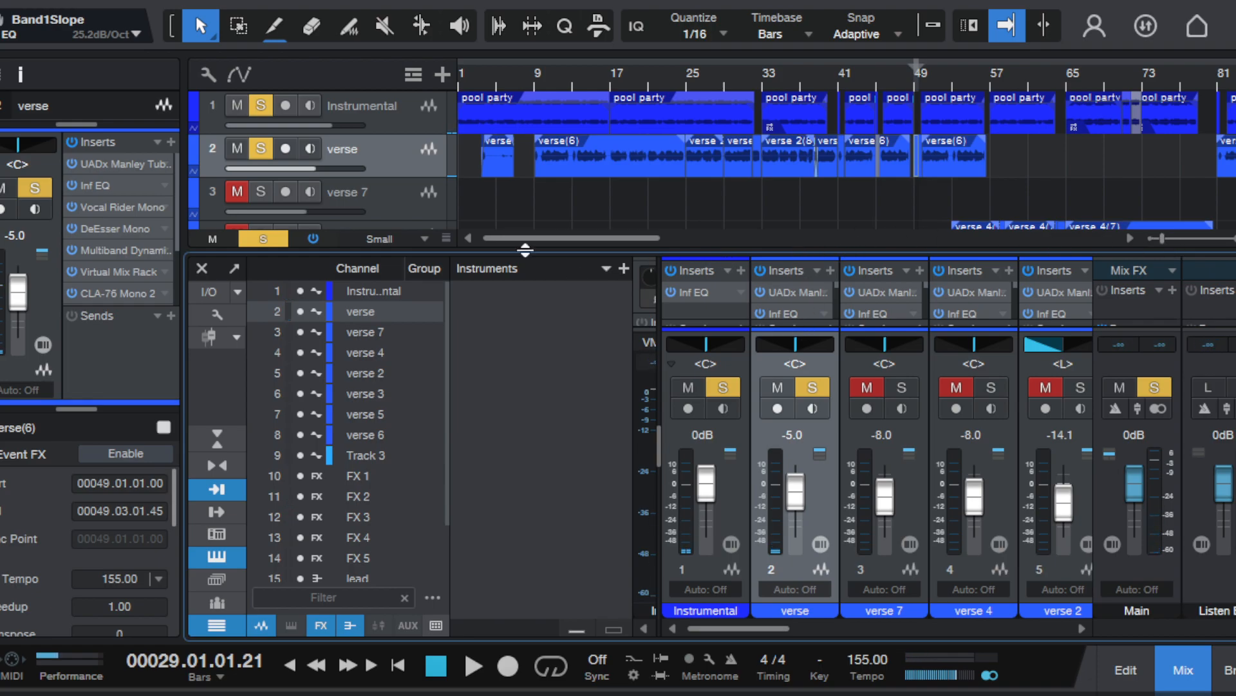
click(314, 238)
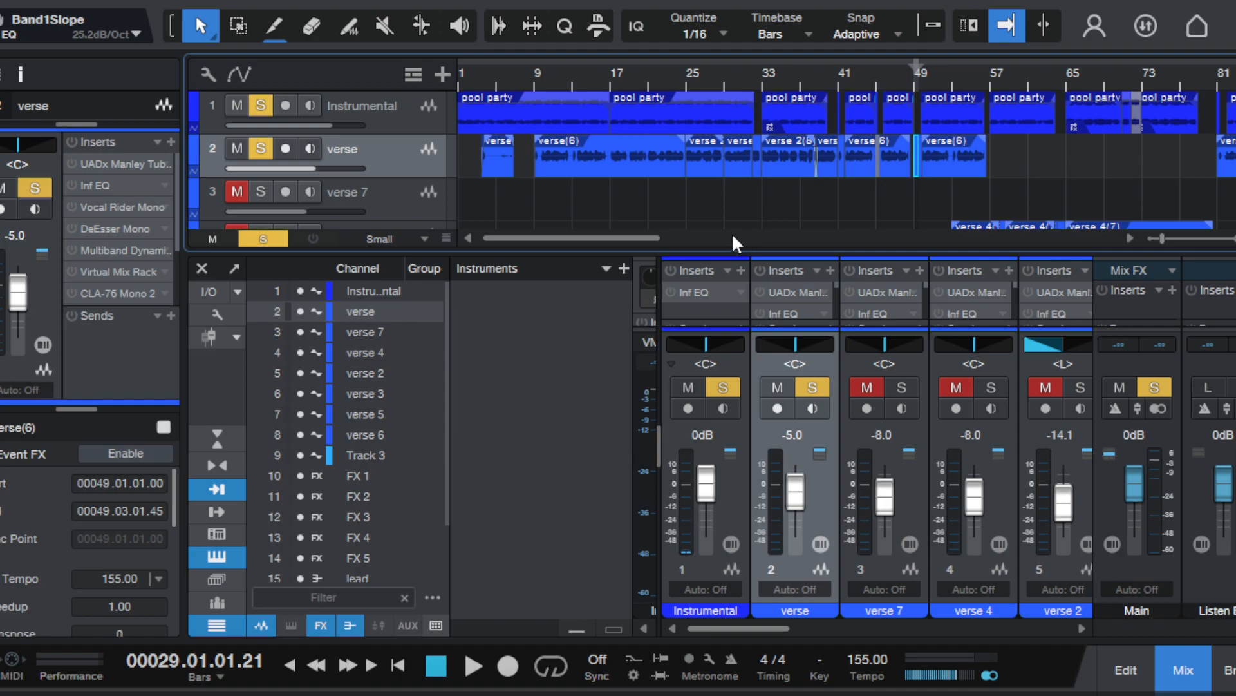
click(534, 74)
click(467, 666)
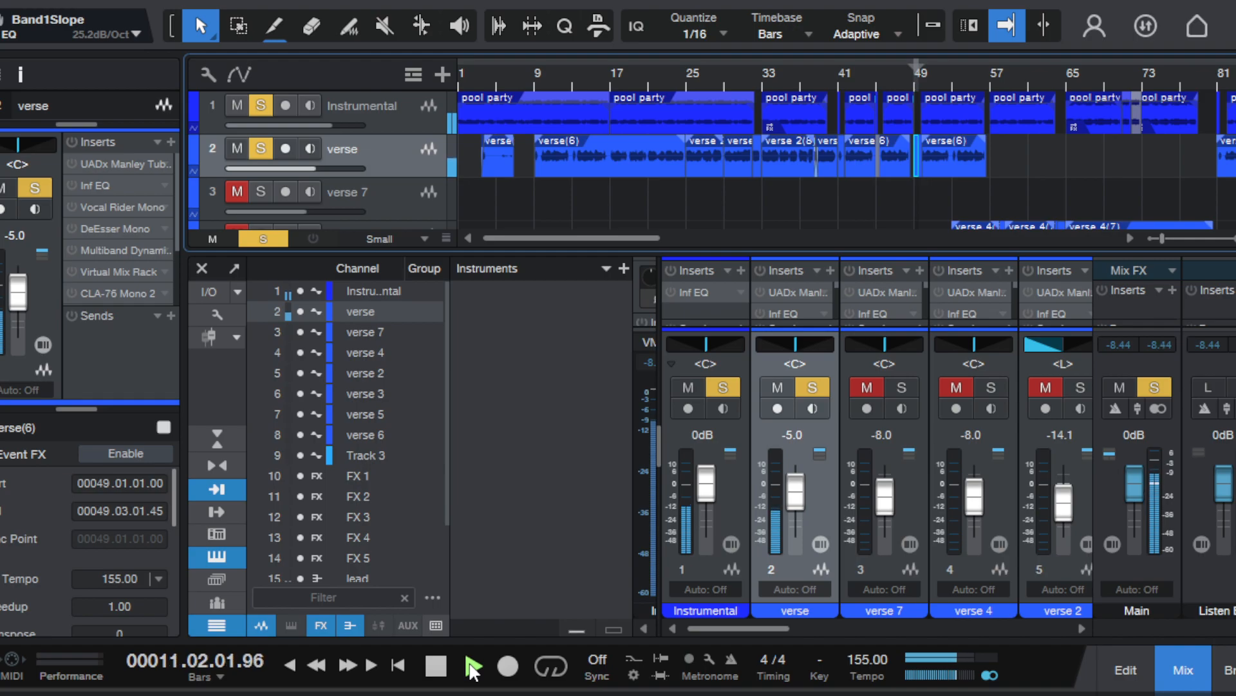
- Mute the Instrumental track to hear the dry verse alone, stop at about bar 17, and unmute it
click(724, 387)
click(688, 387)
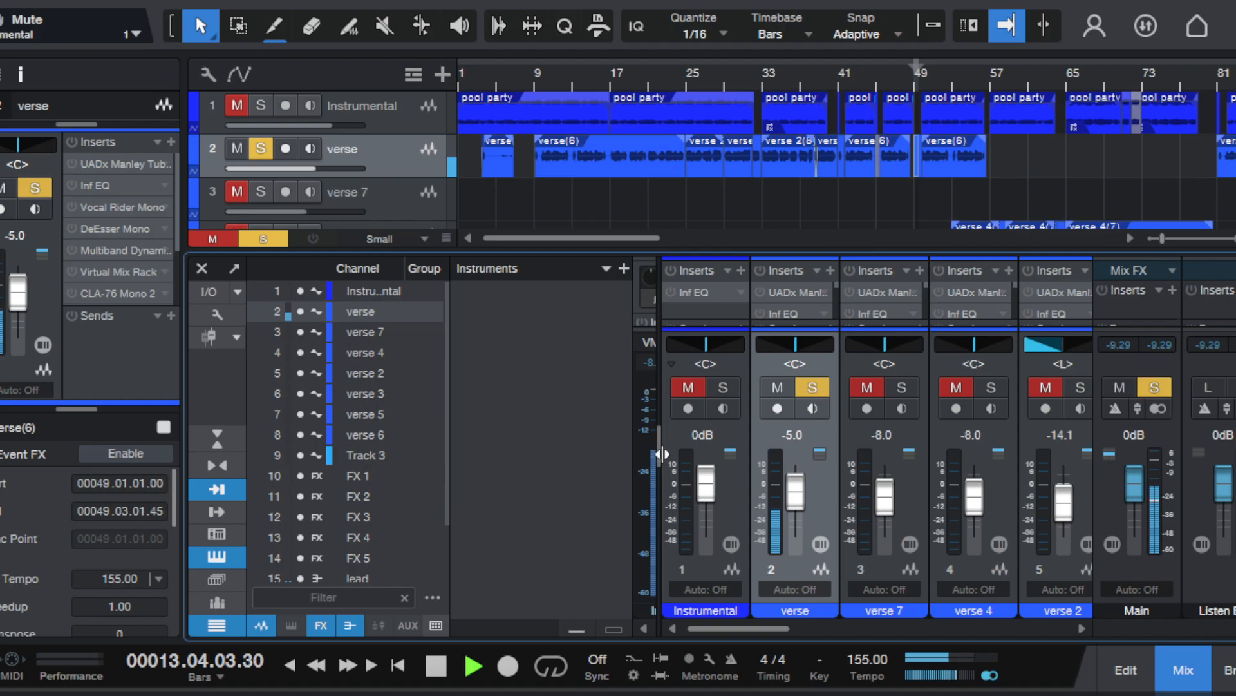
key(space)
click(685, 385)
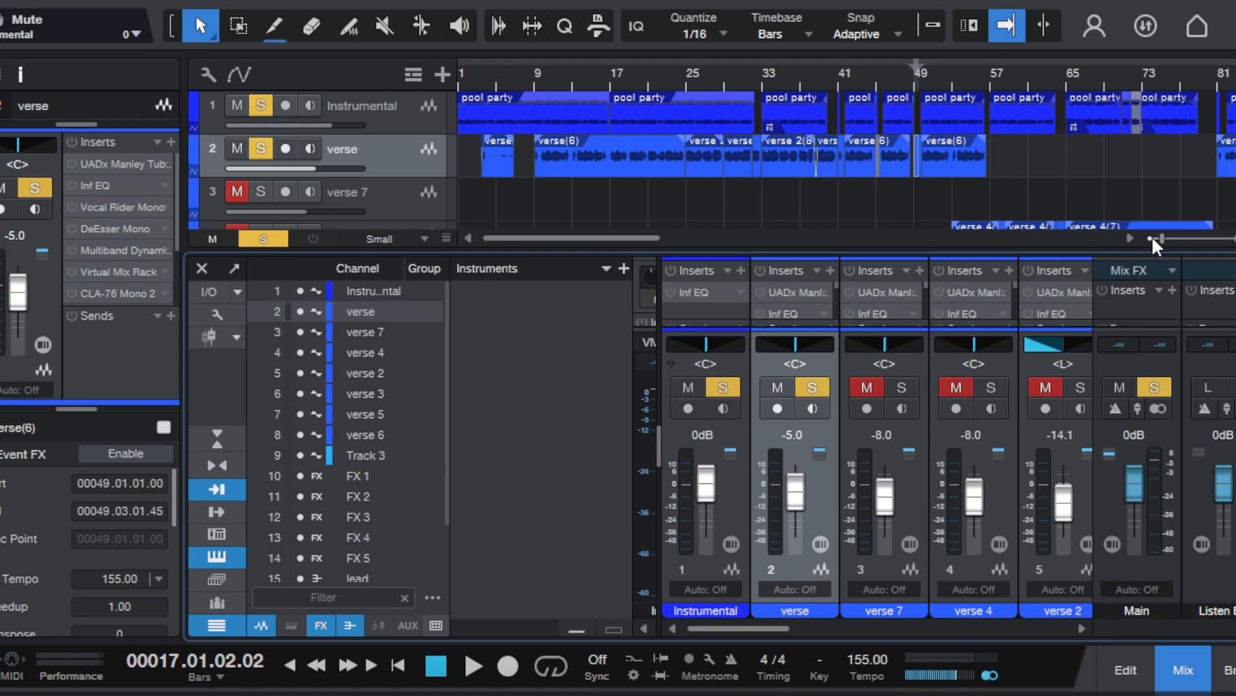
- Examine the whole song arrangement and the verse tracks from the Instrumental down to verse 6
scroll(1160, 238, down, 2)
scroll(1161, 239, up, 2)
scroll(1160, 238, down, 1)
scroll(1159, 241, down, 1)
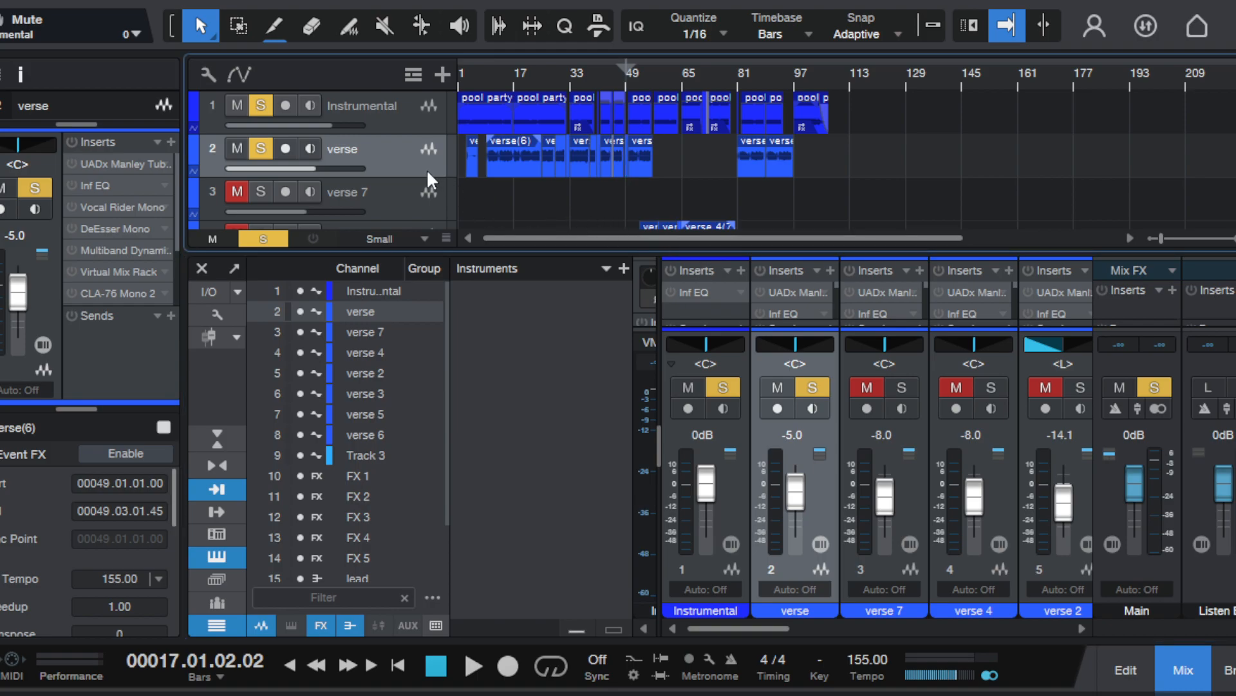
key(Up)
key(Down)
scroll(710, 240, right, 2)
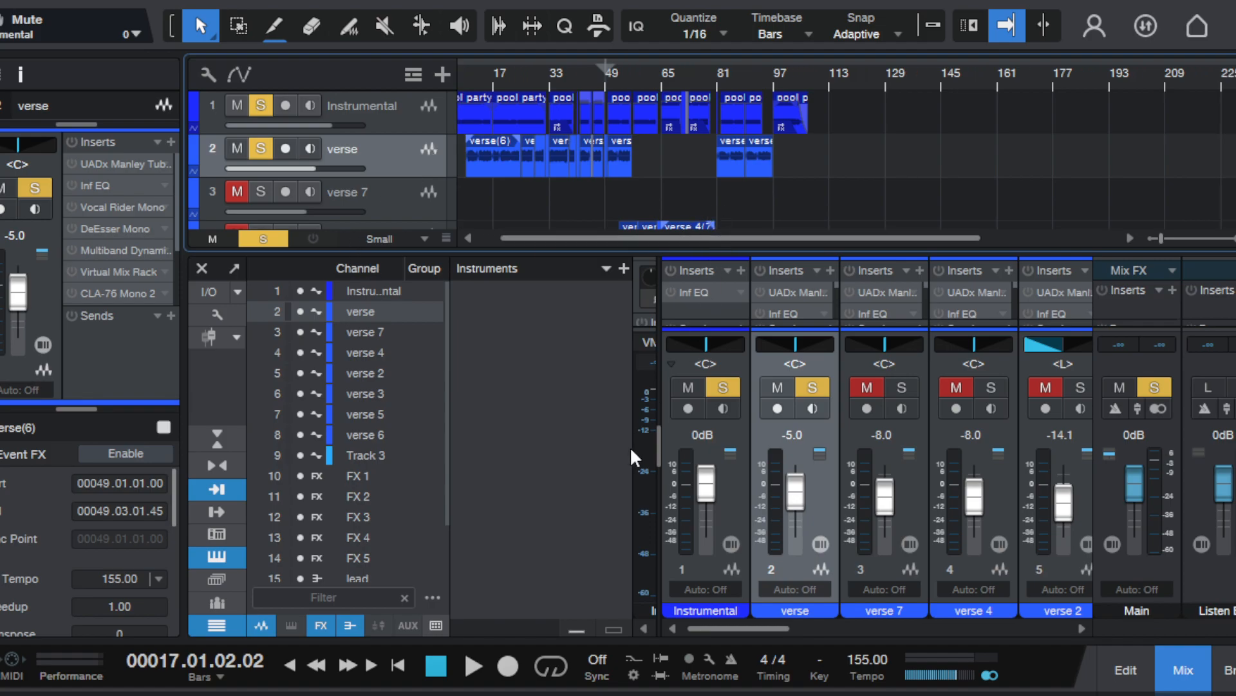
mouse_move(659, 445)
mouse_down()
mouse_move(1027, 441)
mouse_move(644, 445)
mouse_up()
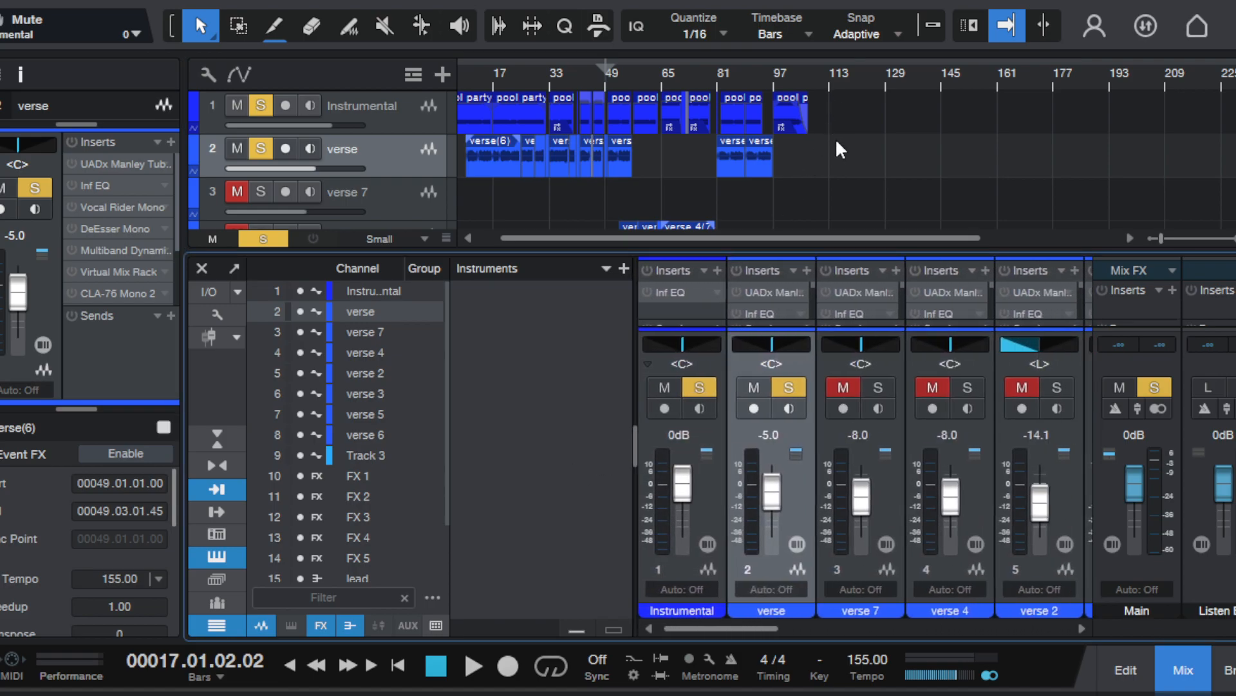
scroll(838, 153, down, 2)
scroll(837, 153, down, 3)
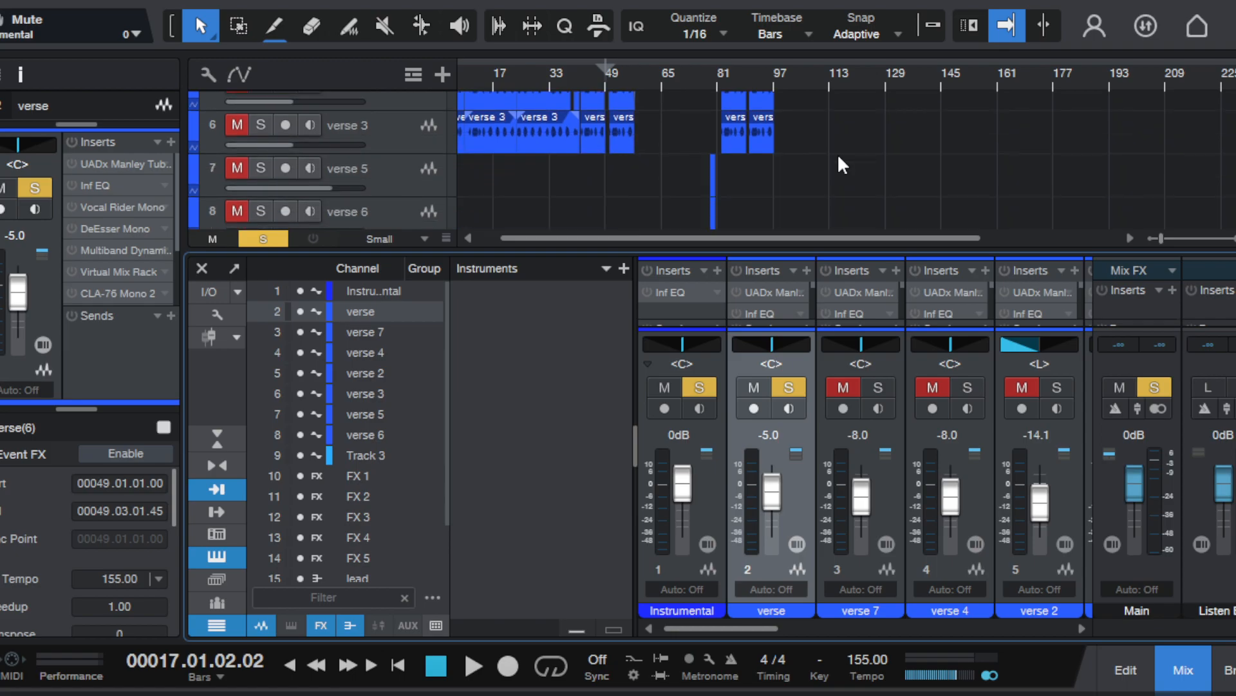
scroll(837, 153, down, 2)
scroll(837, 154, up, 4)
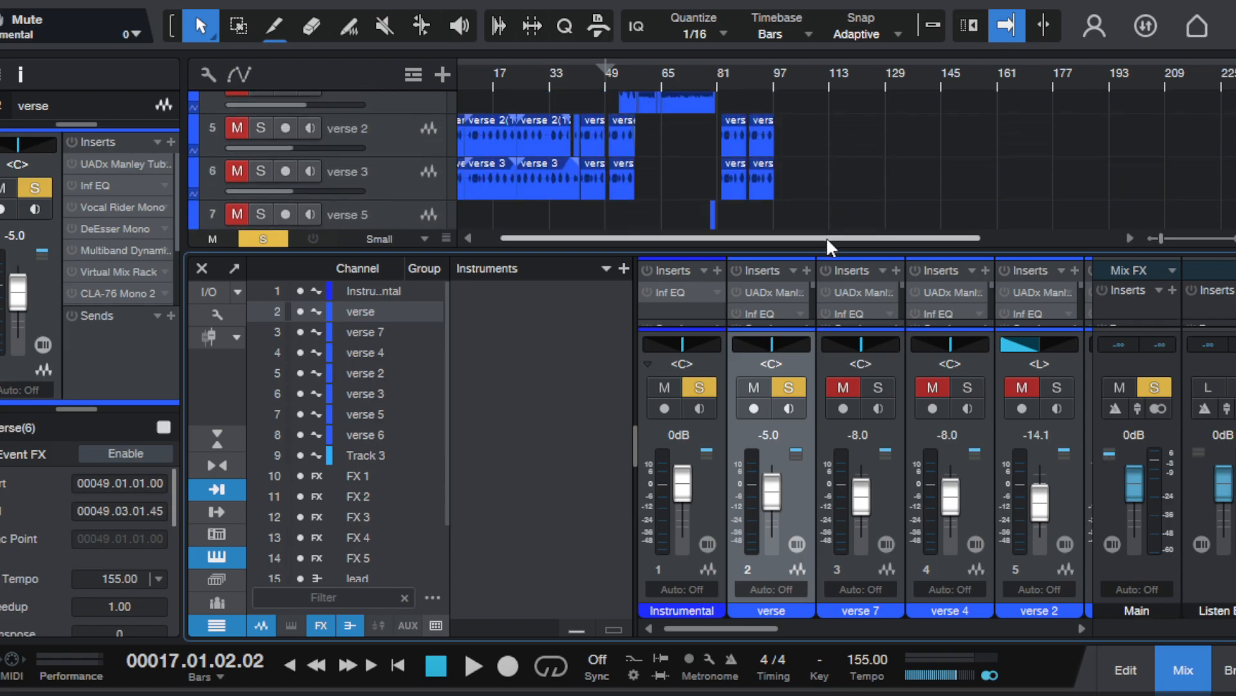
drag(826, 237, 807, 237)
scroll(611, 180, up, 4)
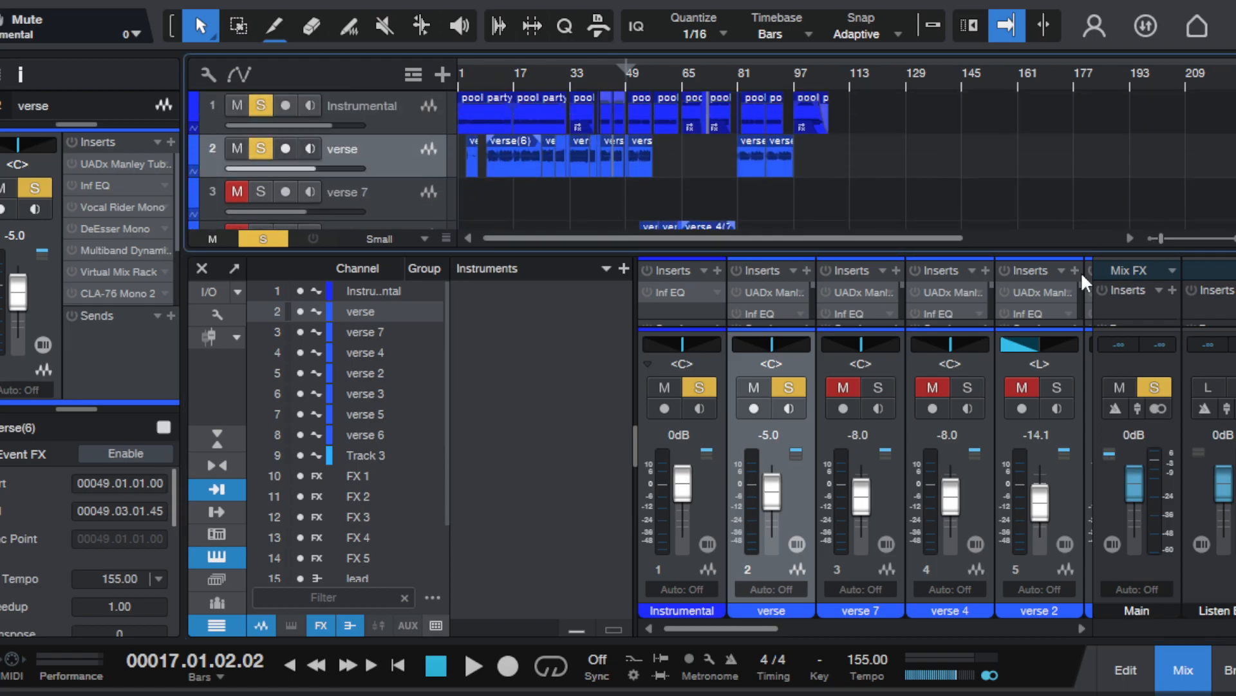
click(752, 630)
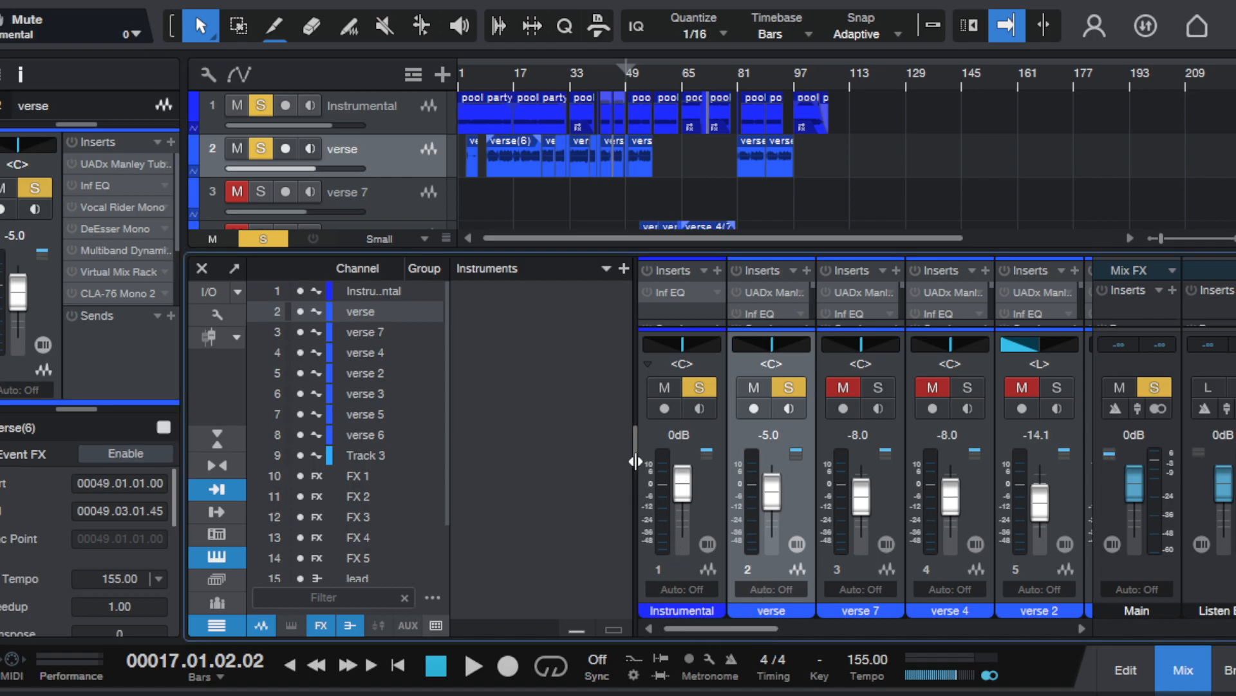
- Reveal the input channels in an enlarged mixer to examine Input L's insert chain, and restore the compact layout
drag(635, 461, 979, 462)
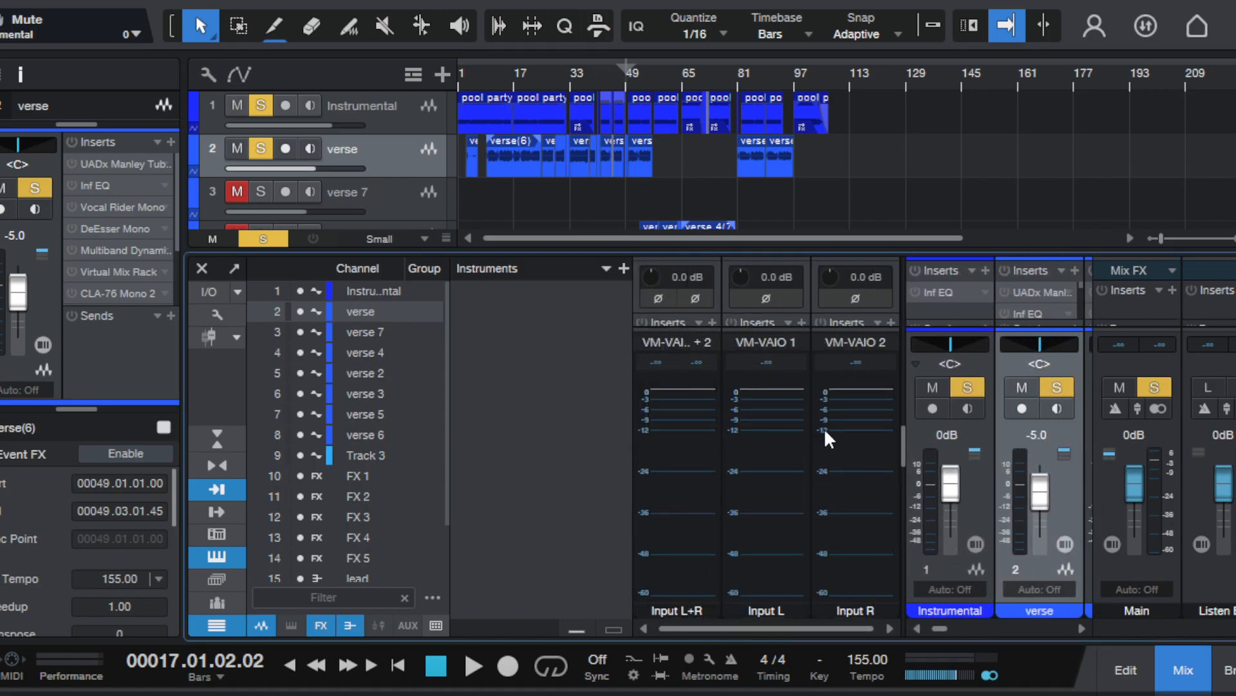
drag(784, 255, 789, 207)
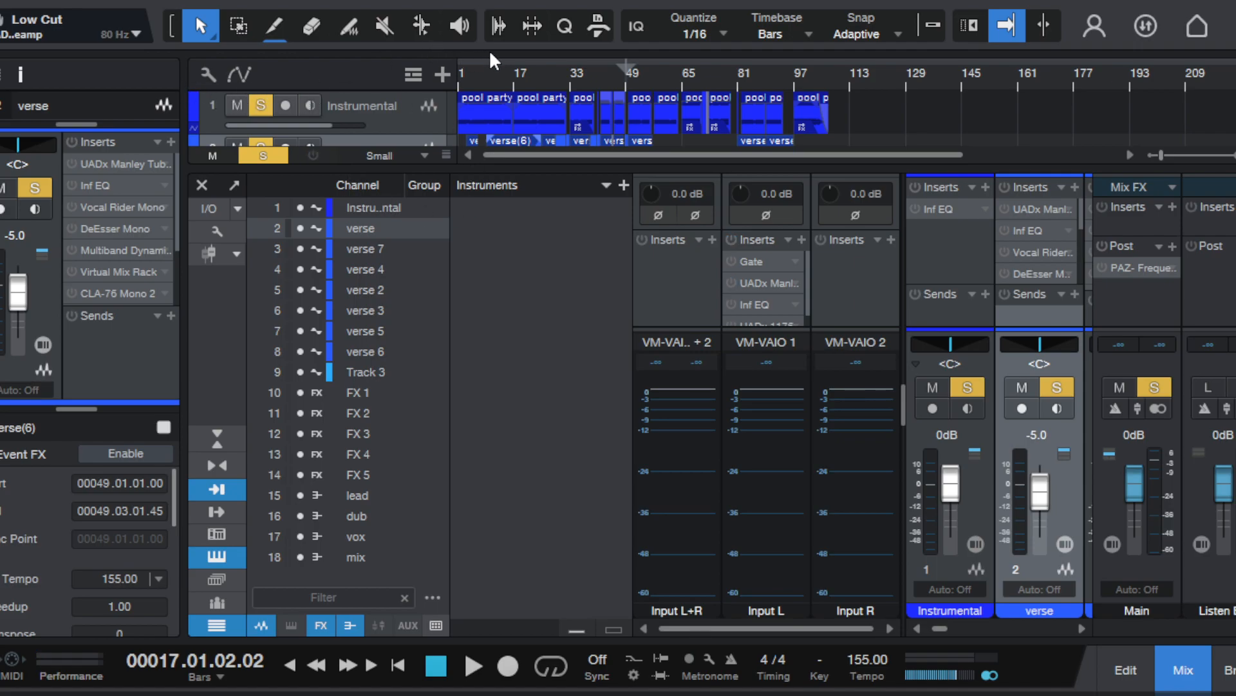
scroll(732, 297, down, 1)
scroll(731, 295, up, 1)
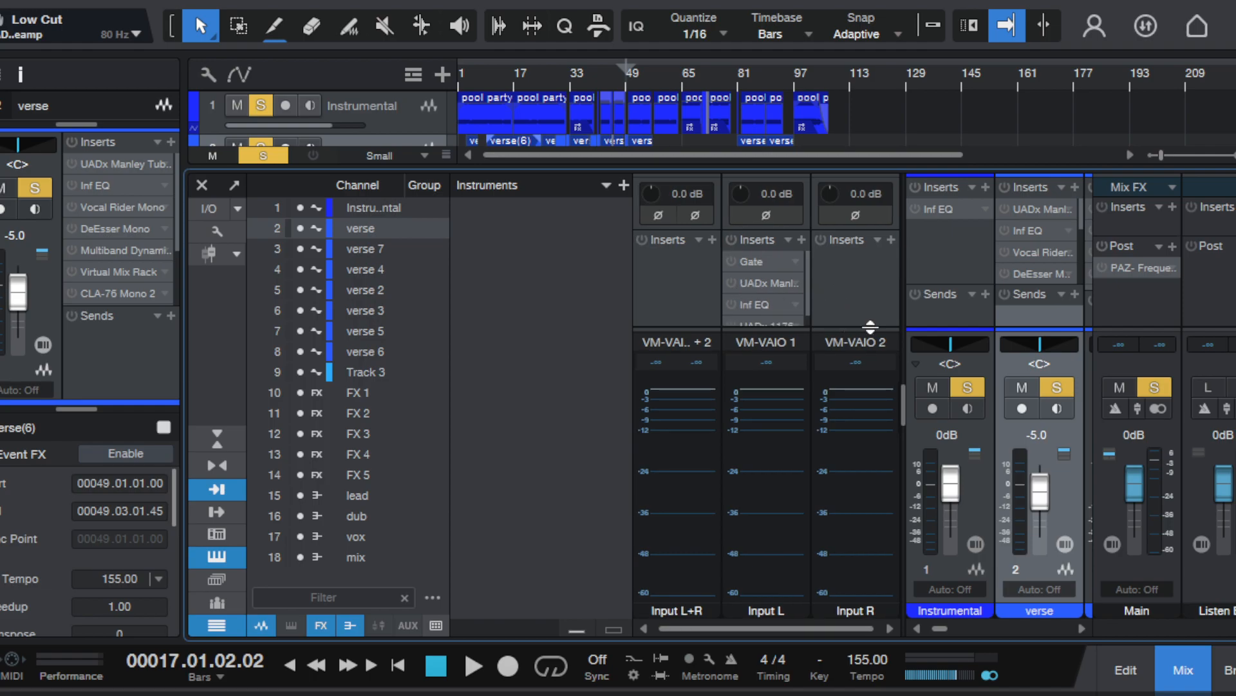
drag(903, 405, 725, 405)
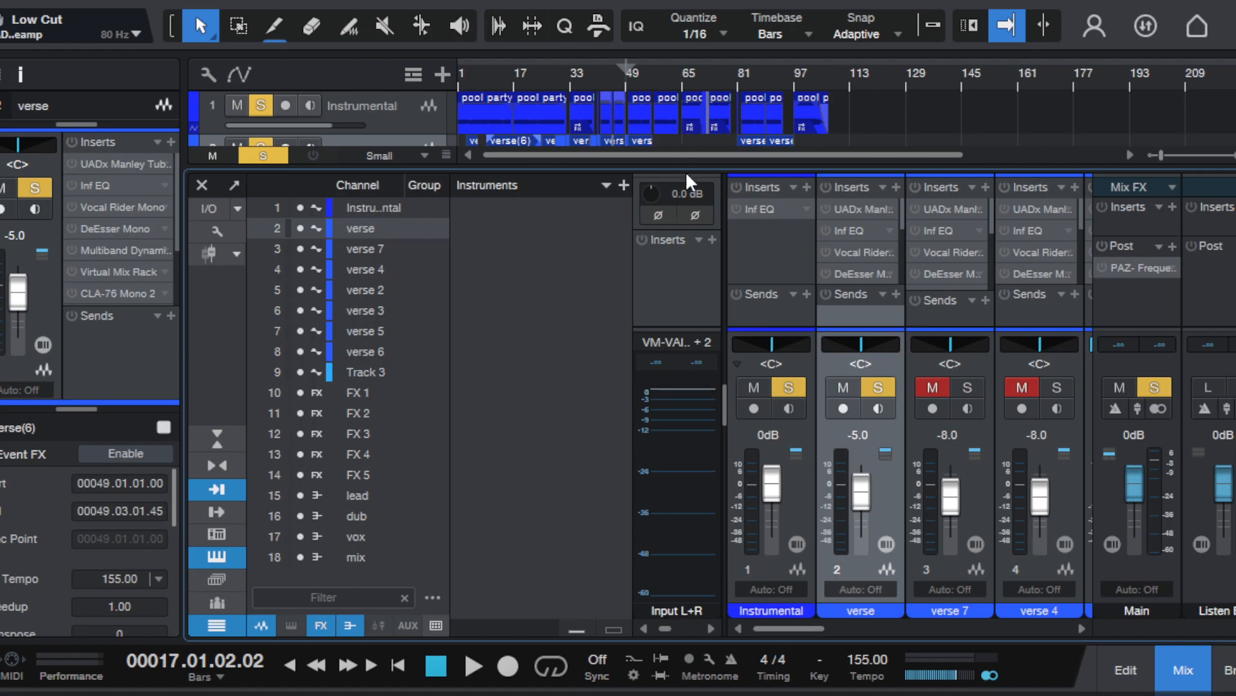
drag(690, 170, 689, 252)
- Clear the solo state of all tracks and re-enable their insert effects
click(274, 238)
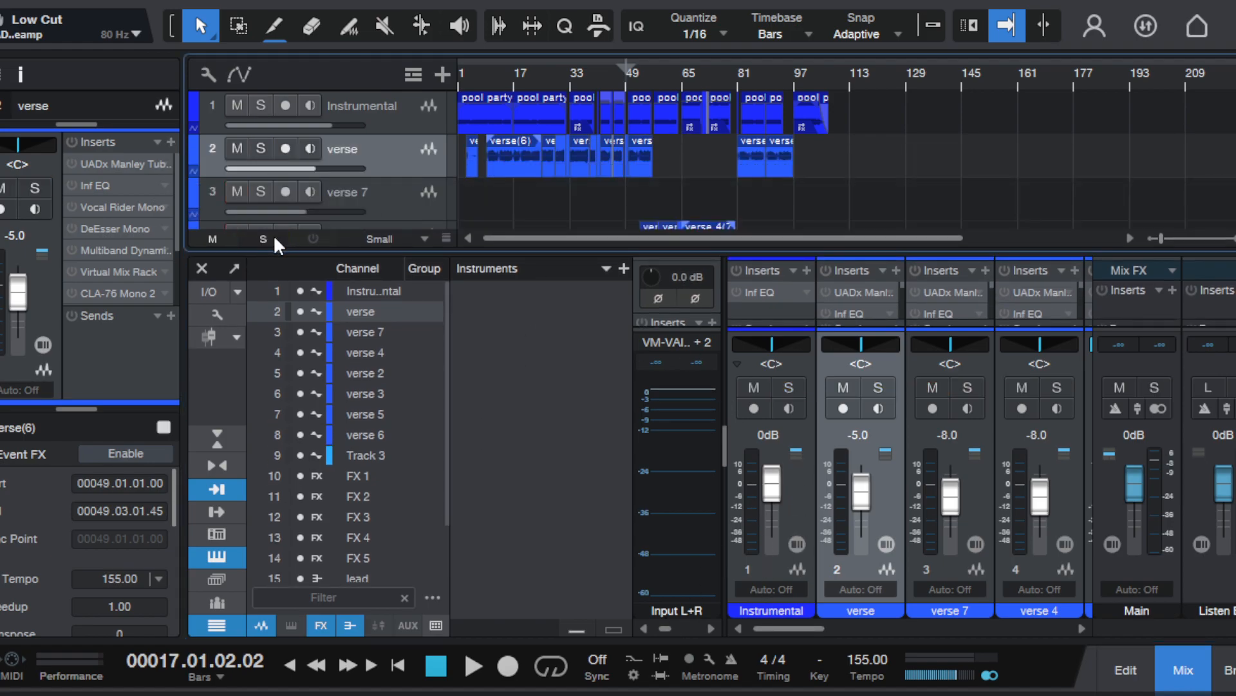
click(320, 237)
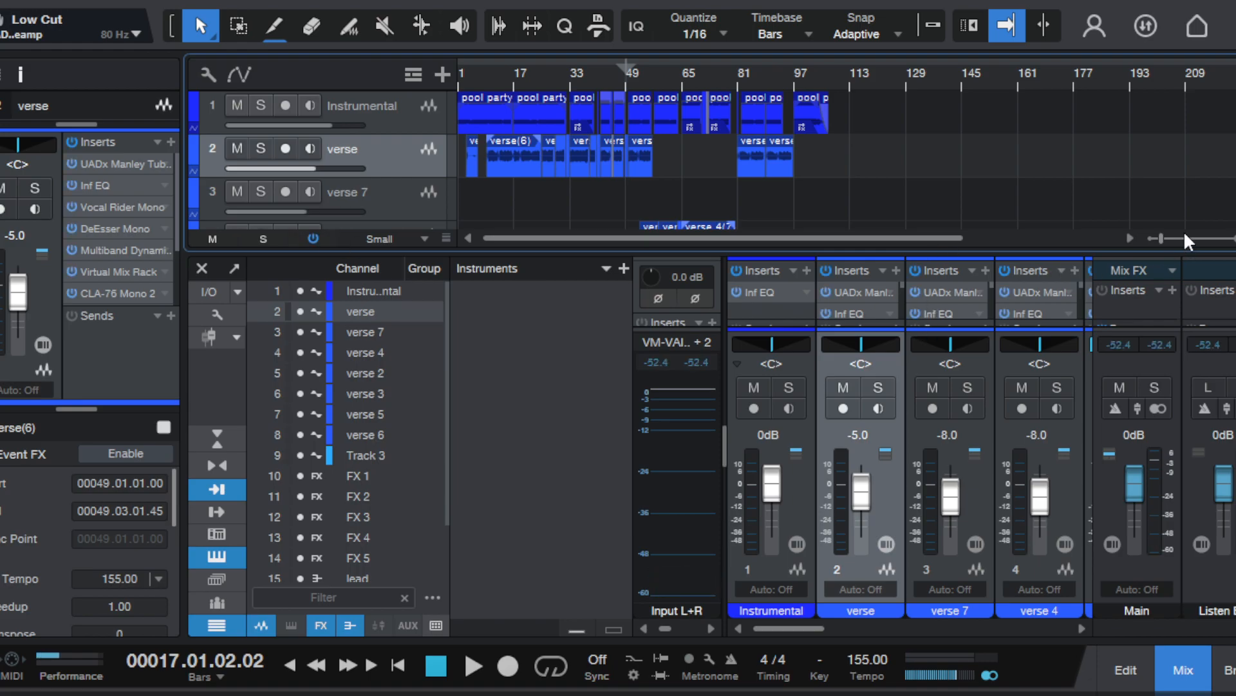
scroll(1183, 234, down, 1)
scroll(1183, 235, up, 2)
scroll(1182, 235, down, 1)
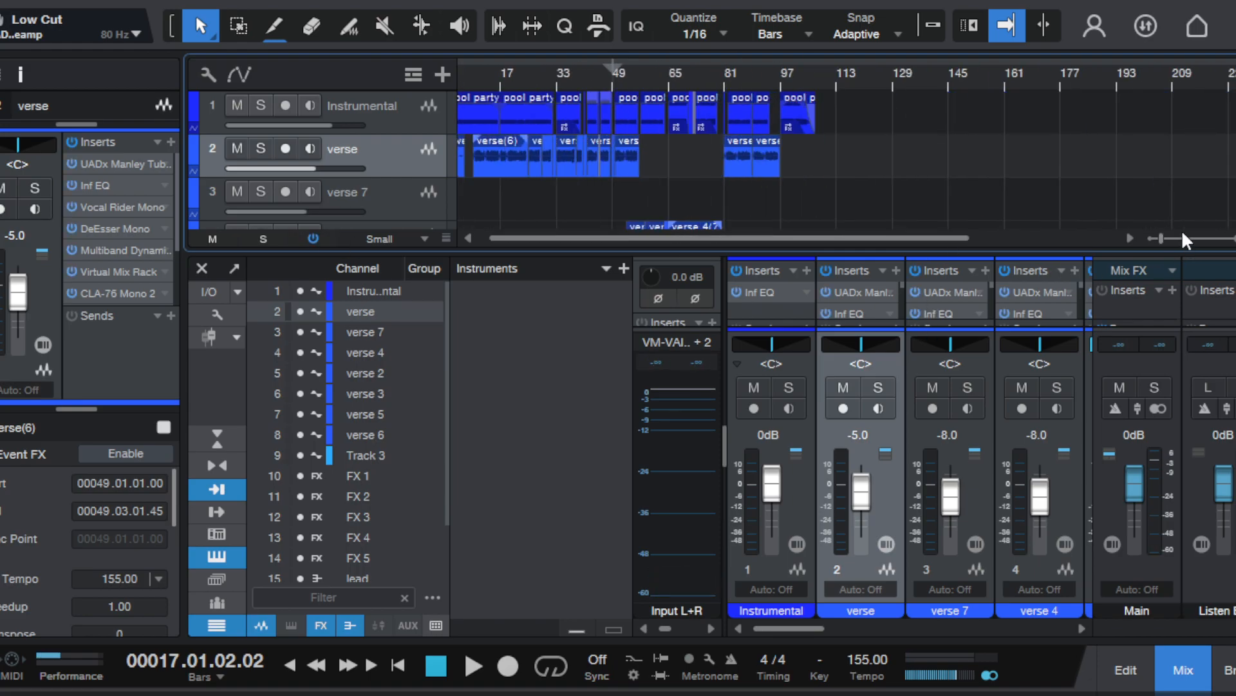
scroll(863, 243, up, 1)
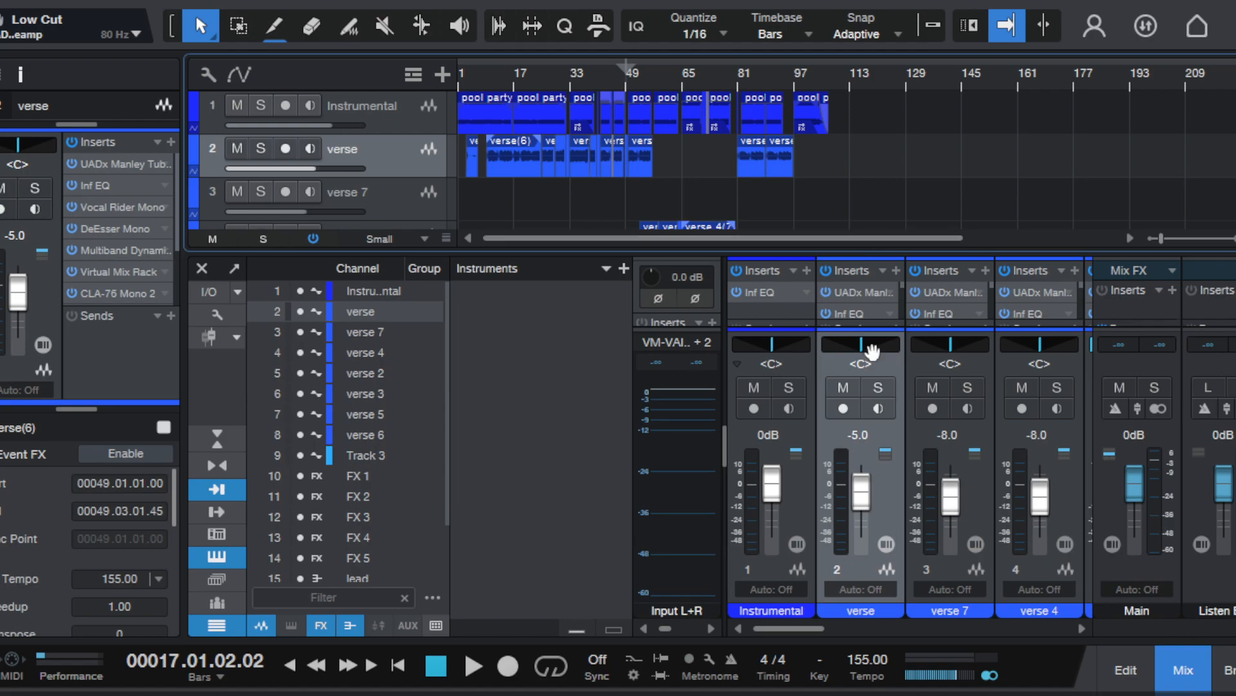
- Show the lead, dub, vox and mix buses in the mixer and look through the tracks down to Track 3
drag(764, 624, 1002, 619)
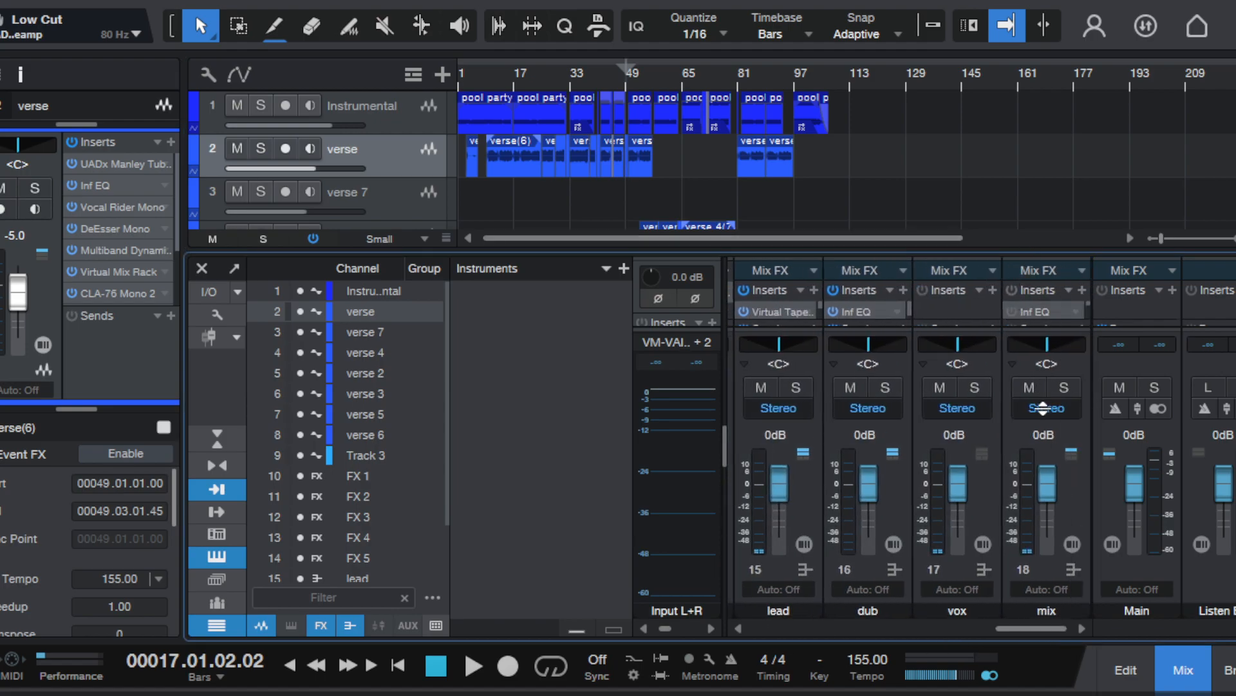
scroll(824, 161, down, 4)
scroll(825, 161, down, 3)
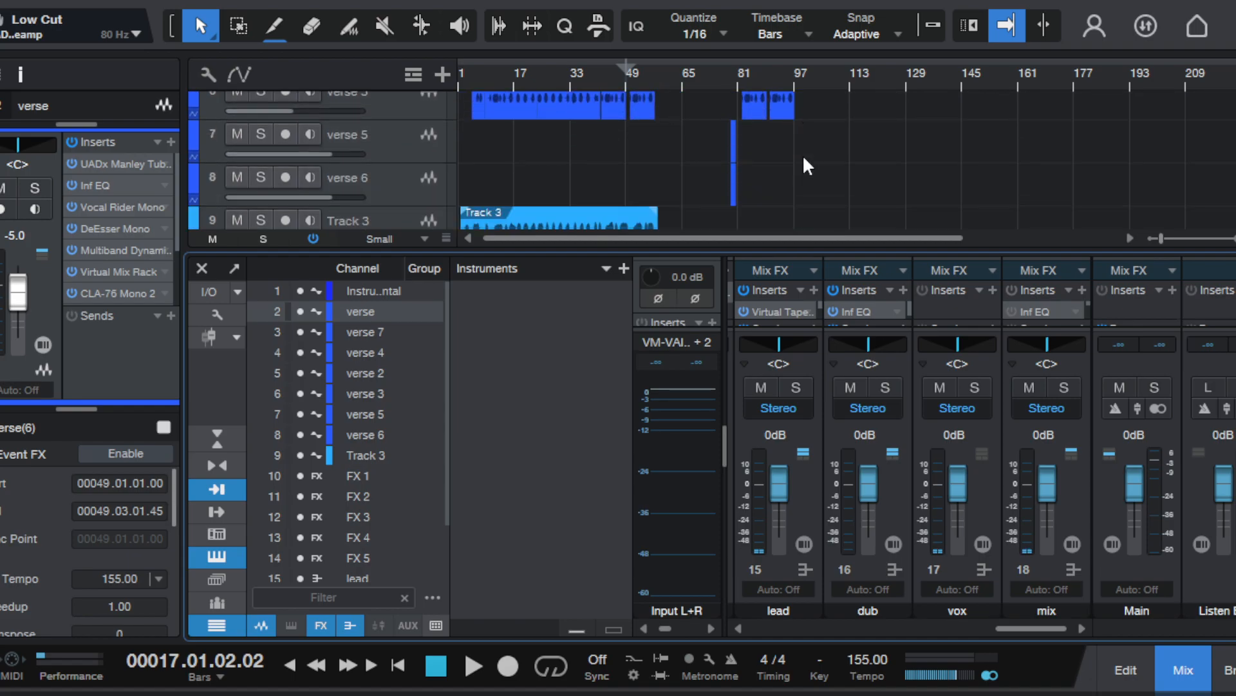
scroll(802, 155, up, 5)
scroll(802, 155, up, 2)
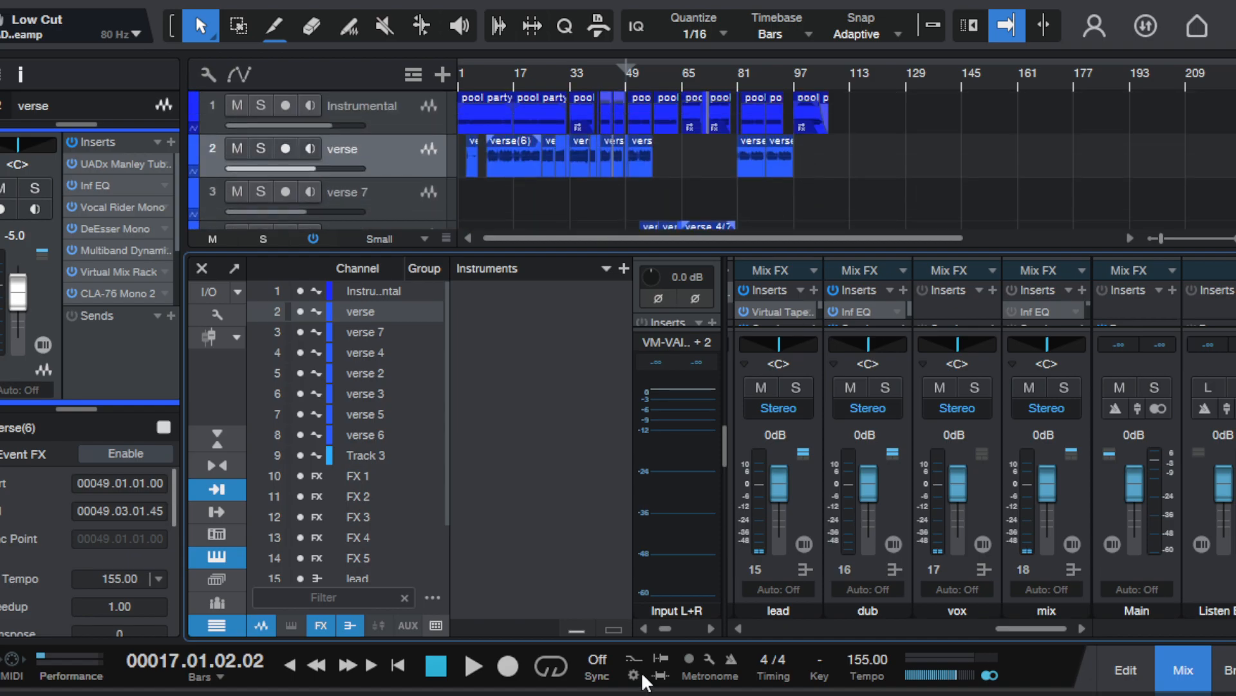